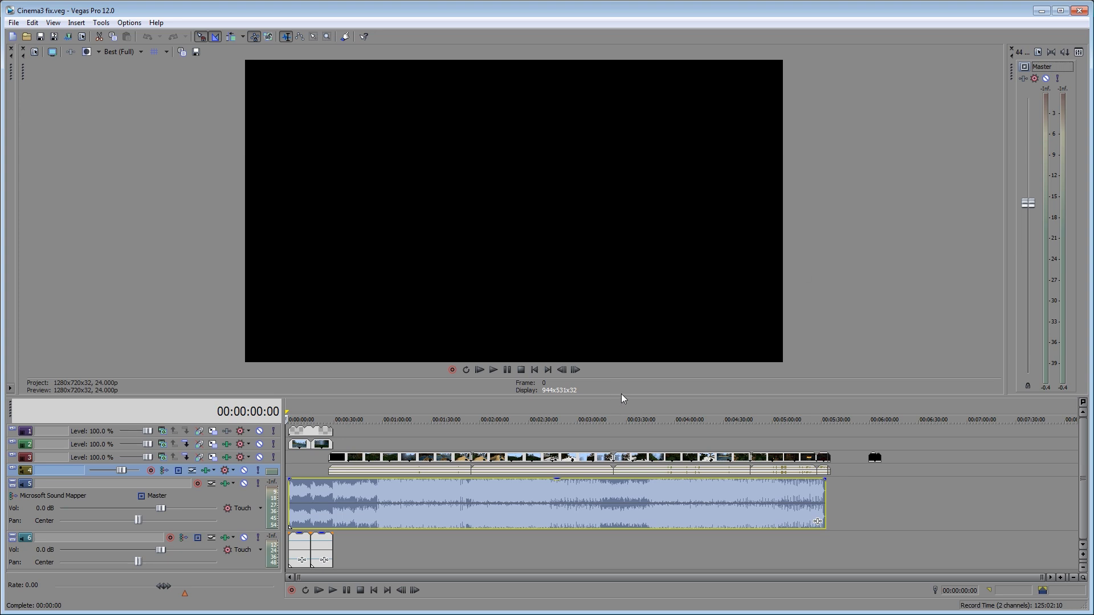
Step: Move the timeline cursor to the lake-and-boat shot at 00:01:40:08
{"action": "left_click_drag", "start_coordinate": [621, 395], "coordinate": [621, 393]}
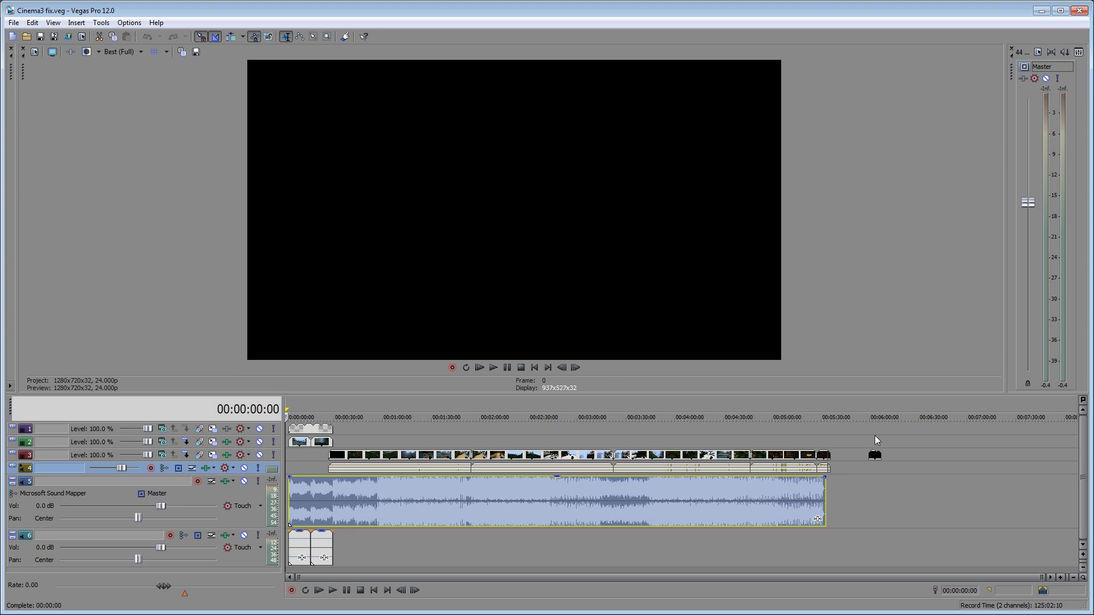
{"action": "left_click", "coordinate": [429, 442]}
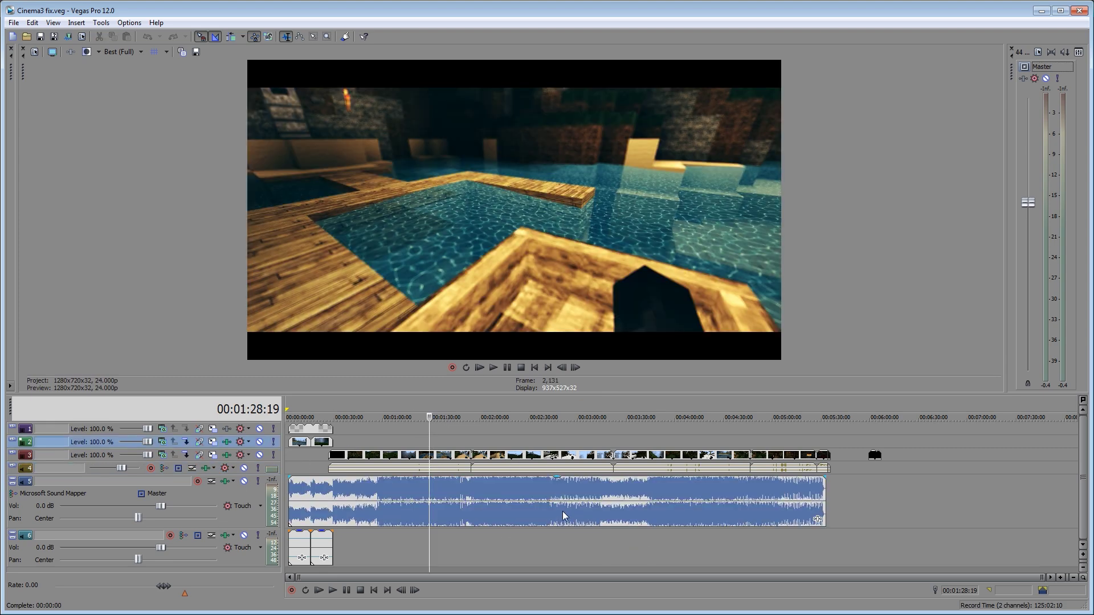
{"action": "left_click", "coordinate": [511, 437]}
{"action": "left_click", "coordinate": [537, 436]}
{"action": "left_click", "coordinate": [576, 437]}
{"action": "left_click", "coordinate": [449, 441]}
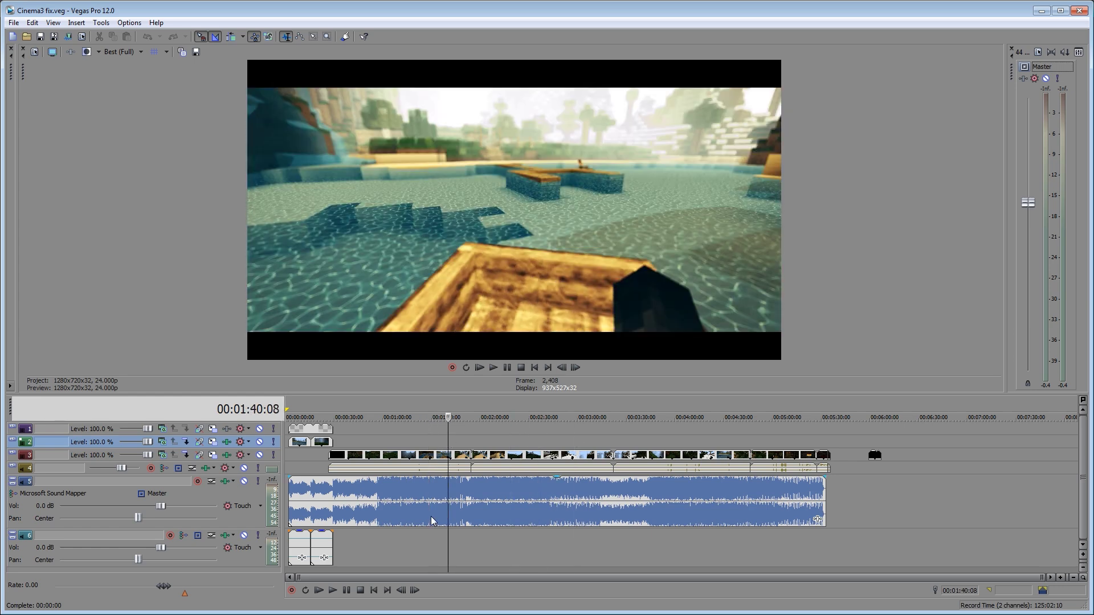
Step: Toggle Split-Screen View twice to compare graded and ungraded frames, then enlarge the preview
{"action": "left_click", "coordinate": [87, 53]}
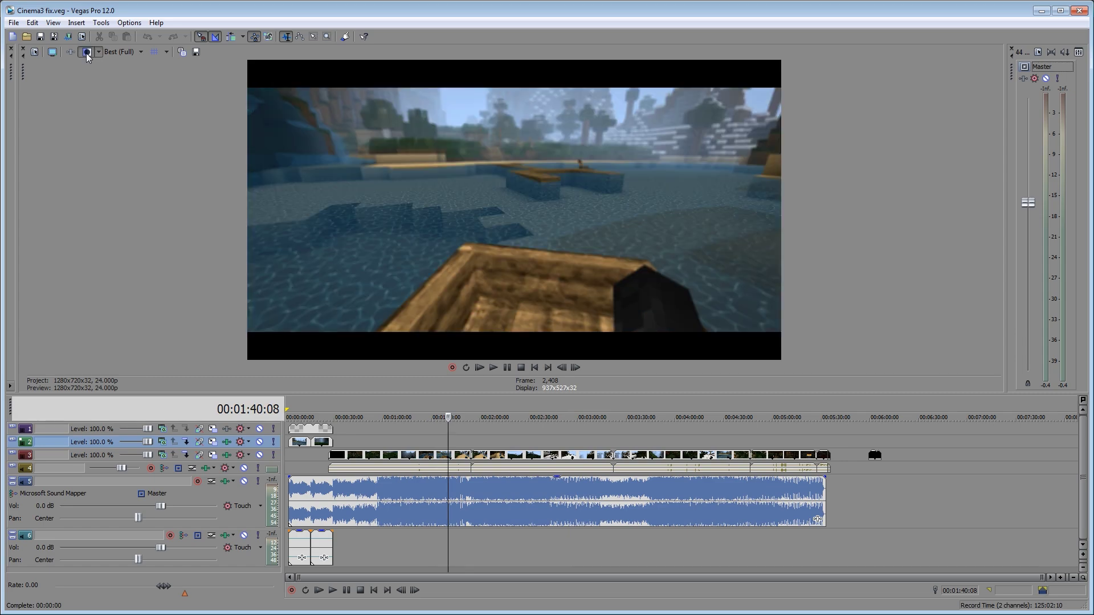
{"action": "left_click", "coordinate": [87, 53]}
{"action": "left_click", "coordinate": [88, 52]}
{"action": "left_click", "coordinate": [88, 51]}
{"action": "left_click_drag", "start_coordinate": [569, 393], "coordinate": [573, 397]}
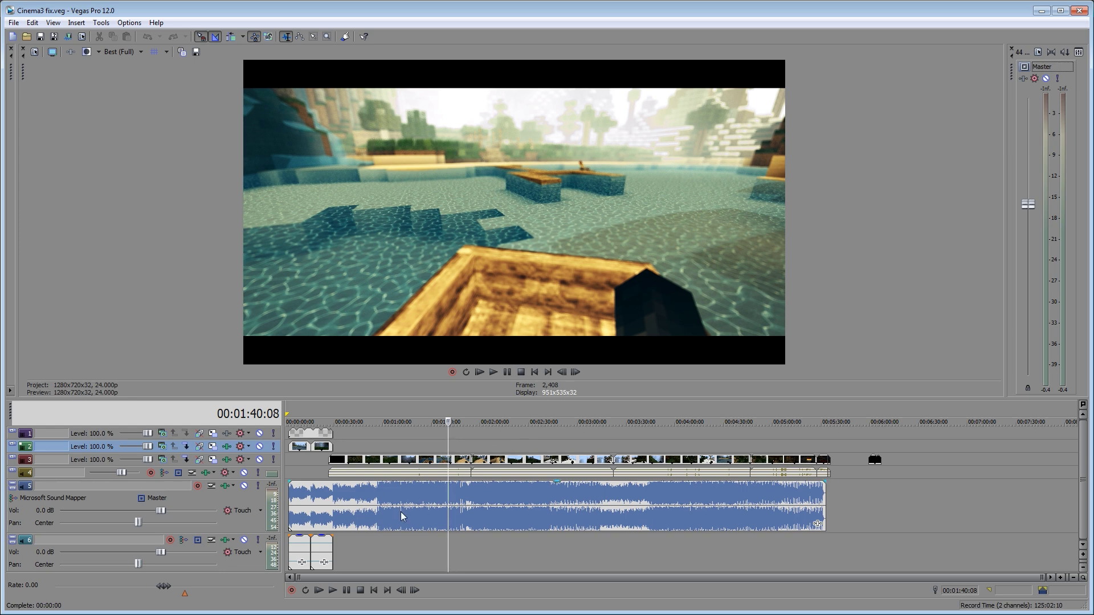
Step: Scrub back through earlier frames to the opening water shot at 00:00:09:03
{"action": "left_click", "coordinate": [432, 442]}
{"action": "left_click", "coordinate": [393, 444]}
{"action": "left_click", "coordinate": [387, 444]}
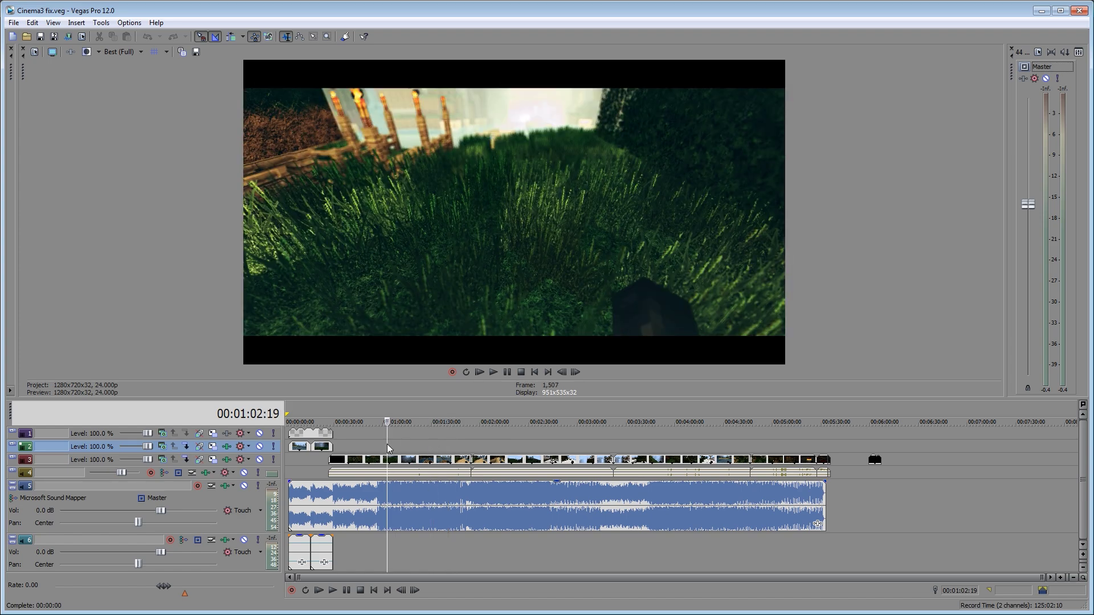
{"action": "left_click", "coordinate": [351, 439]}
{"action": "left_click", "coordinate": [322, 446]}
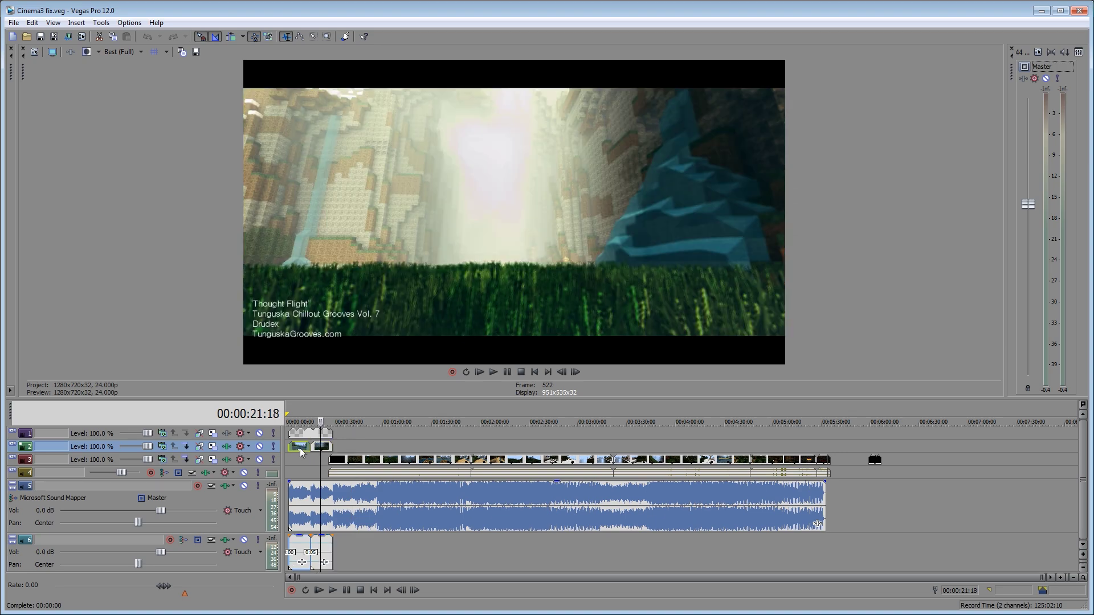
{"action": "left_click", "coordinate": [300, 446]}
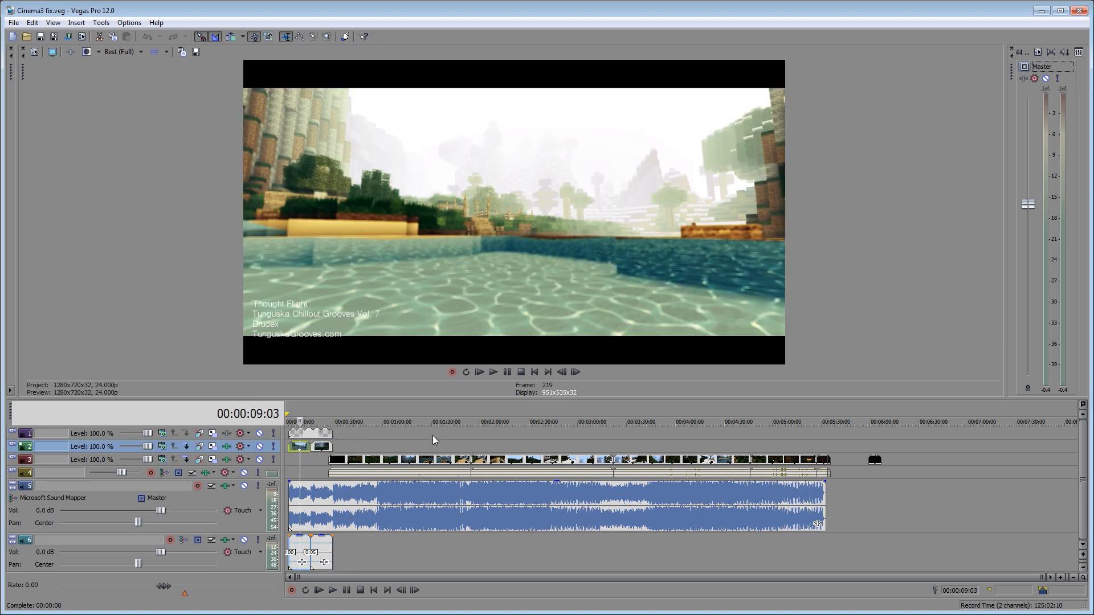
Step: Open Track 3's Track FX window, reposition it, then close it
{"action": "left_click", "coordinate": [226, 460]}
{"action": "left_click_drag", "start_coordinate": [476, 289], "coordinate": [580, 135]}
{"action": "left_click_drag", "start_coordinate": [429, 147], "coordinate": [414, 167]}
{"action": "left_click", "coordinate": [971, 151]}
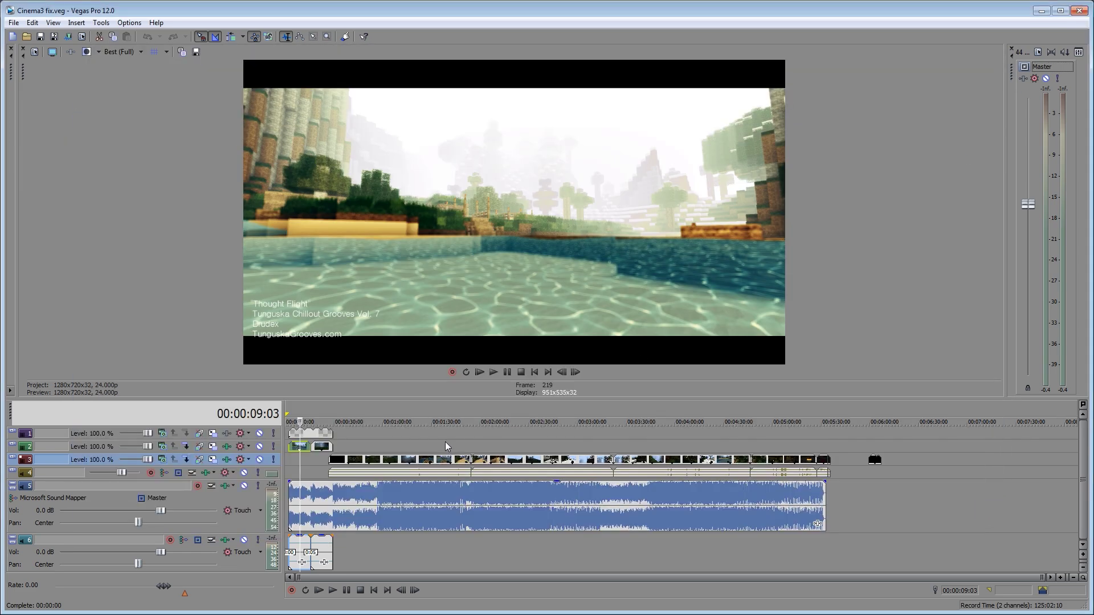
Step: Reopen Track 3's Track FX and view the Unsharp Mask and Color Curves tabs
{"action": "left_click", "coordinate": [199, 459]}
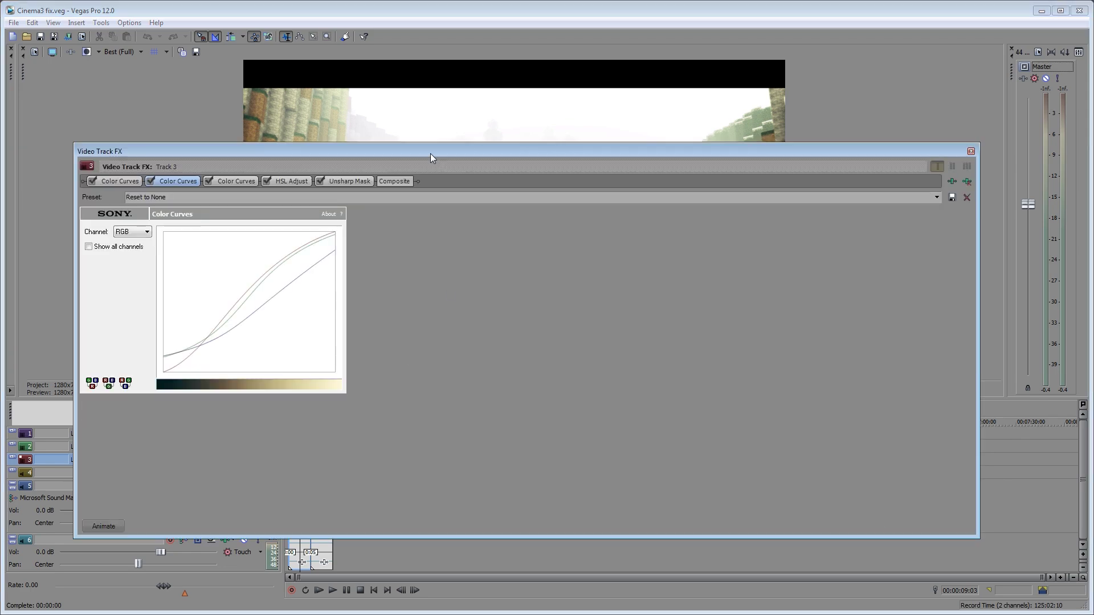
{"action": "left_click_drag", "start_coordinate": [430, 153], "coordinate": [429, 164]}
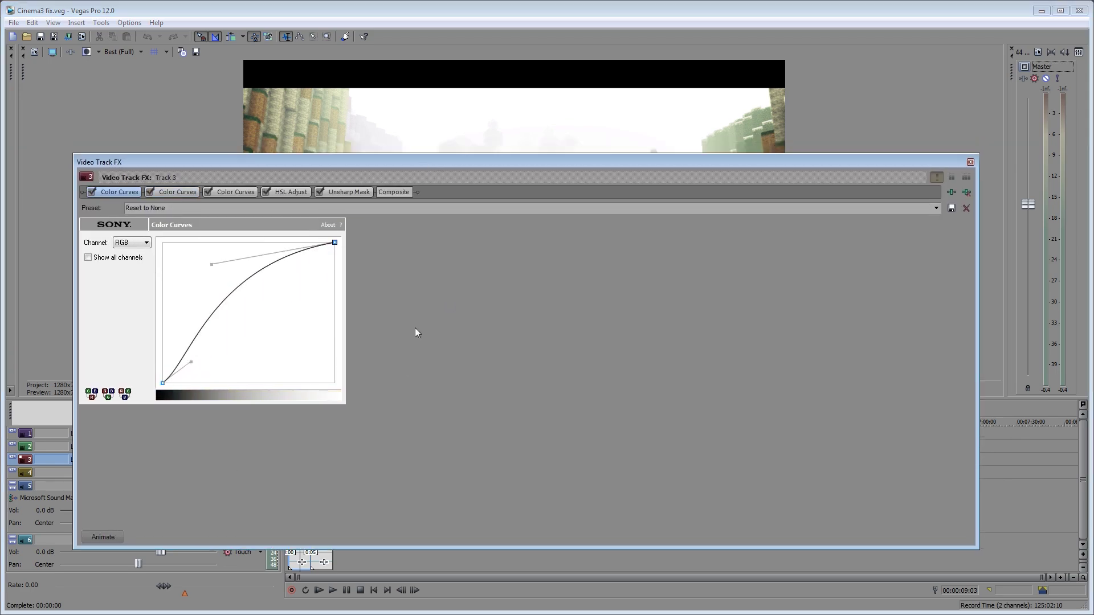
{"action": "left_click_drag", "start_coordinate": [477, 160], "coordinate": [480, 159]}
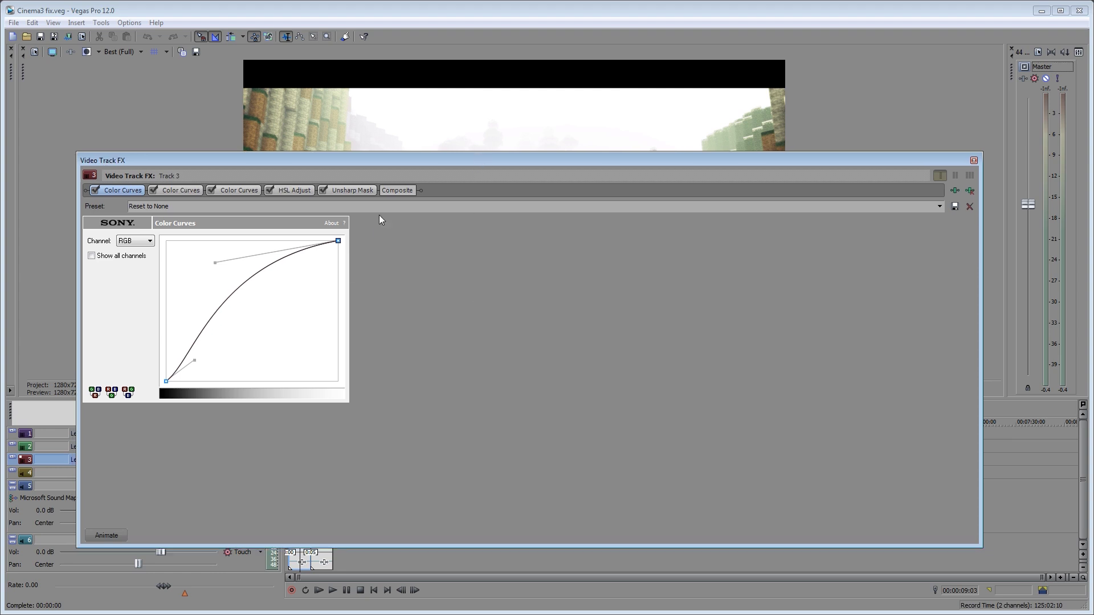
{"action": "left_click", "coordinate": [349, 191]}
{"action": "left_click", "coordinate": [269, 192]}
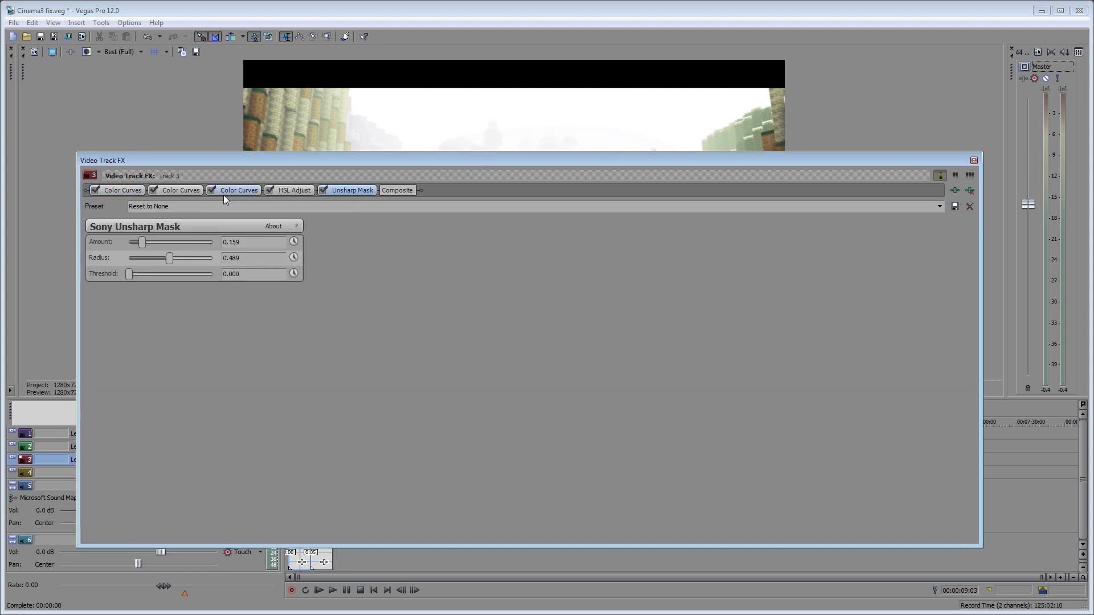
{"action": "left_click", "coordinate": [223, 194]}
{"action": "left_click", "coordinate": [129, 189]}
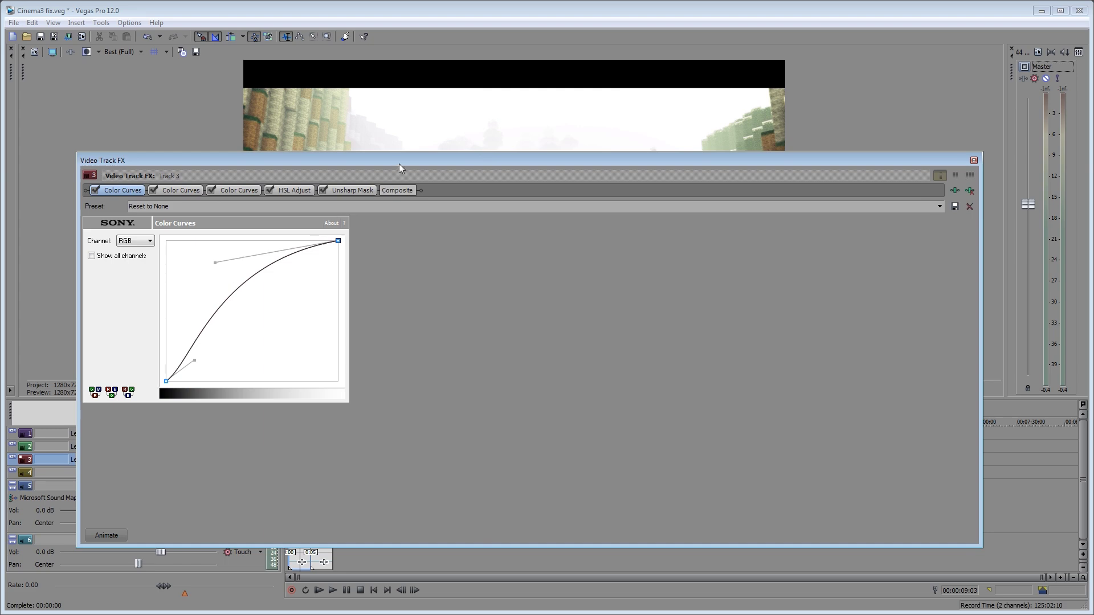
Step: Step through the second and third Color Curves, HSL Adjust saturation and Unsharp Mask settings
{"action": "left_click_drag", "start_coordinate": [399, 164], "coordinate": [388, 175]}
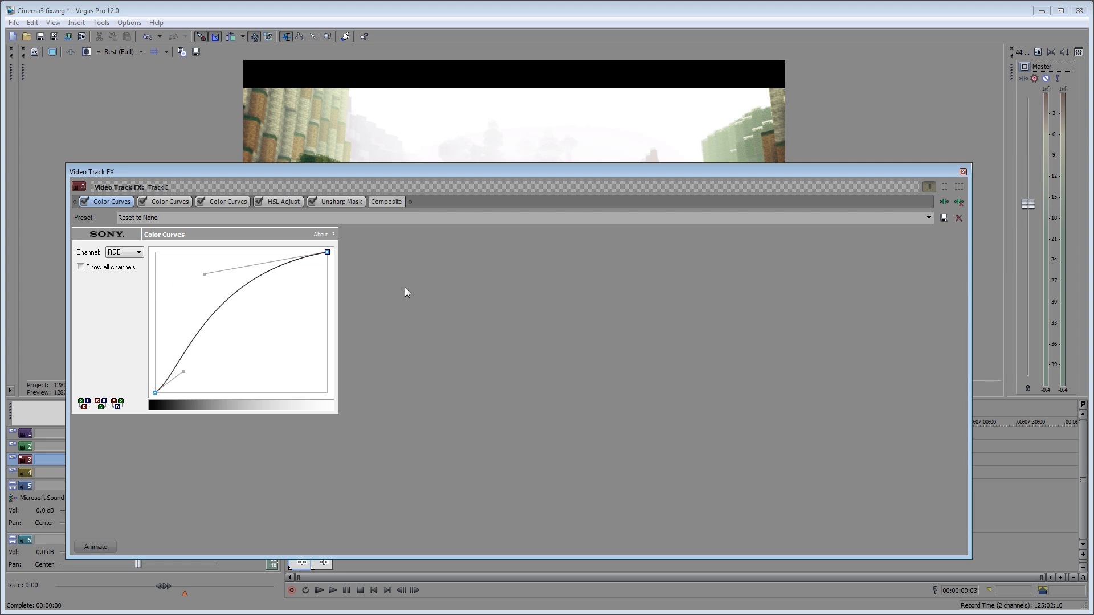
{"action": "left_click", "coordinate": [177, 202]}
{"action": "left_click", "coordinate": [240, 202]}
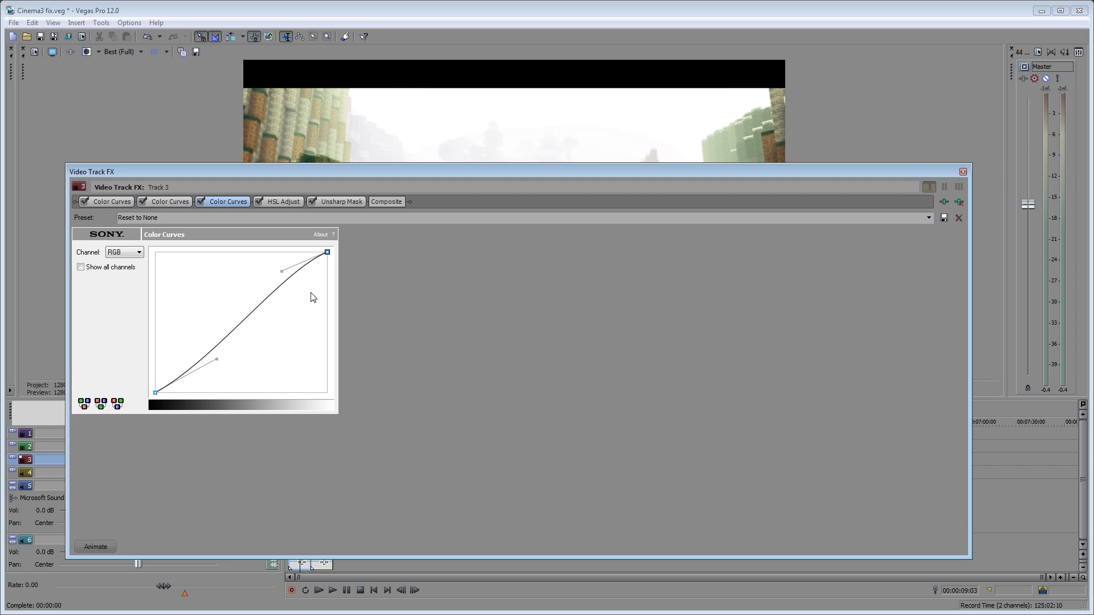
{"action": "left_click", "coordinate": [288, 203]}
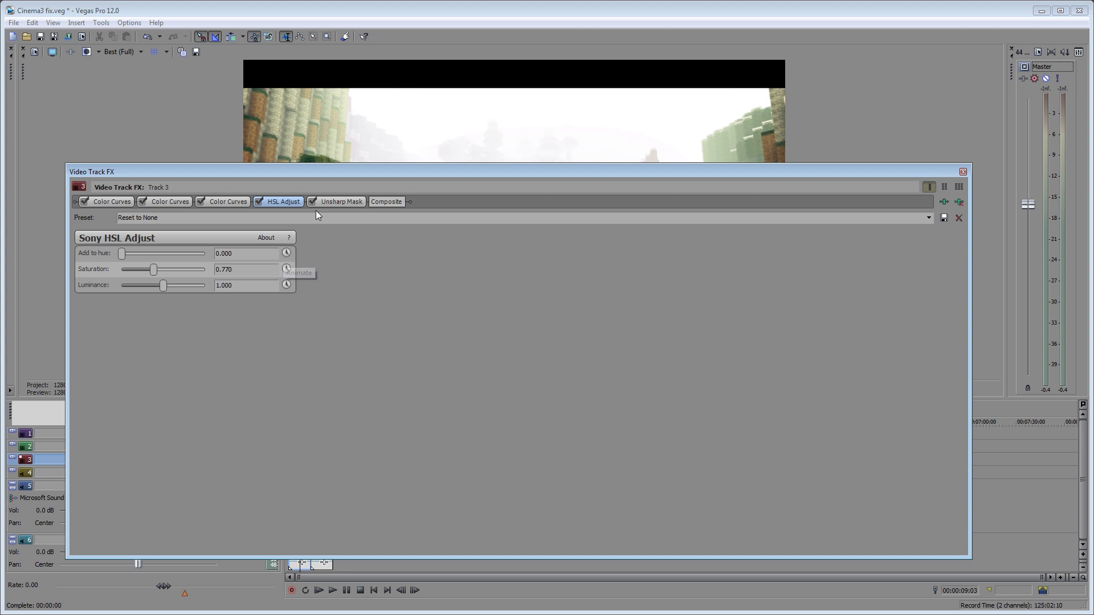
{"action": "left_click", "coordinate": [333, 202]}
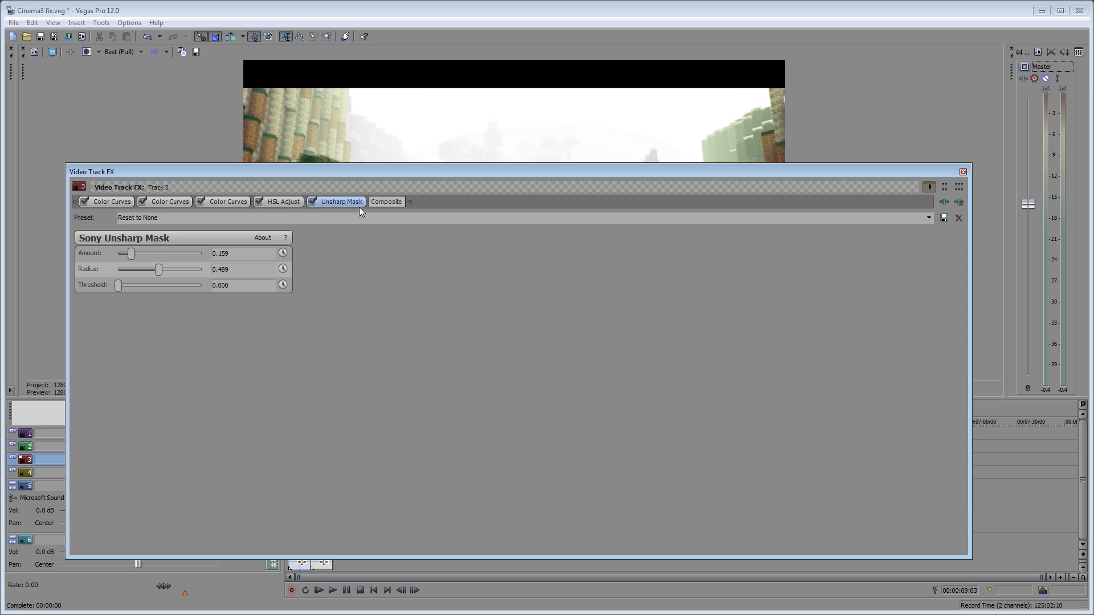
{"action": "left_click", "coordinate": [174, 202]}
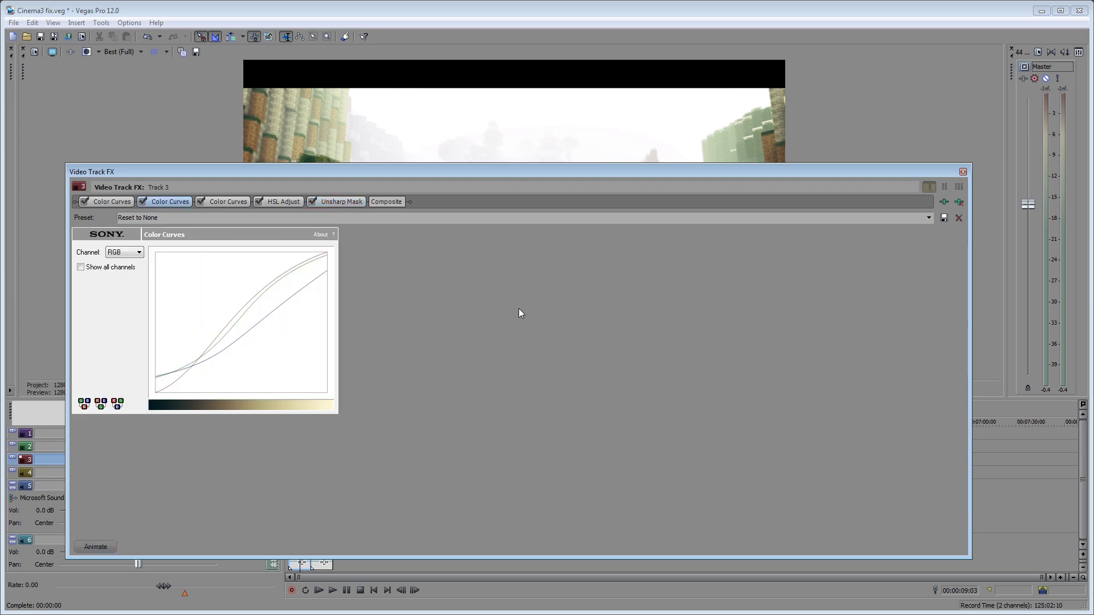
Step: Name the effect preset 'CinemaCraft 3 Color Curves'
{"action": "left_click", "coordinate": [928, 217]}
{"action": "left_click", "coordinate": [928, 218]}
{"action": "type", "text": "cOL"}
{"action": "key", "text": "BackSpace"}
{"action": "key", "text": "BackSpace"}
{"action": "key", "text": "BackSpace"}
{"action": "type", "text": "CinemaCraft 3 Color Curves"}
Step: Narrow and move the Video Track FX window, then browse the available curve presets
{"action": "left_click_drag", "start_coordinate": [971, 532], "coordinate": [490, 531]}
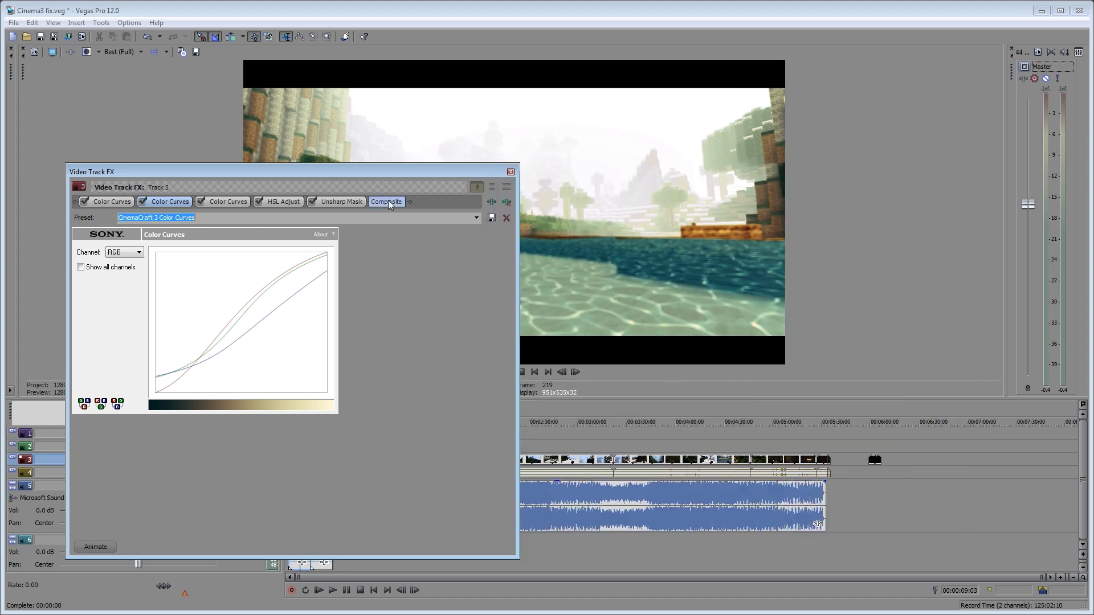
{"action": "left_click_drag", "start_coordinate": [400, 172], "coordinate": [513, 178]}
{"action": "left_click", "coordinate": [590, 226]}
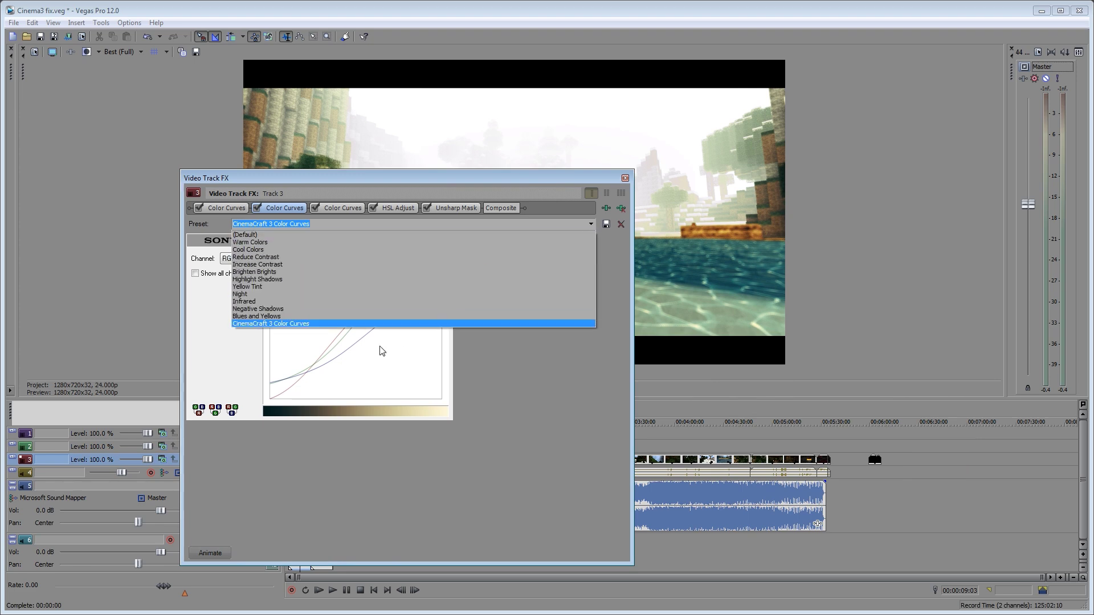
{"action": "left_click", "coordinate": [576, 391]}
{"action": "left_click", "coordinate": [591, 228]}
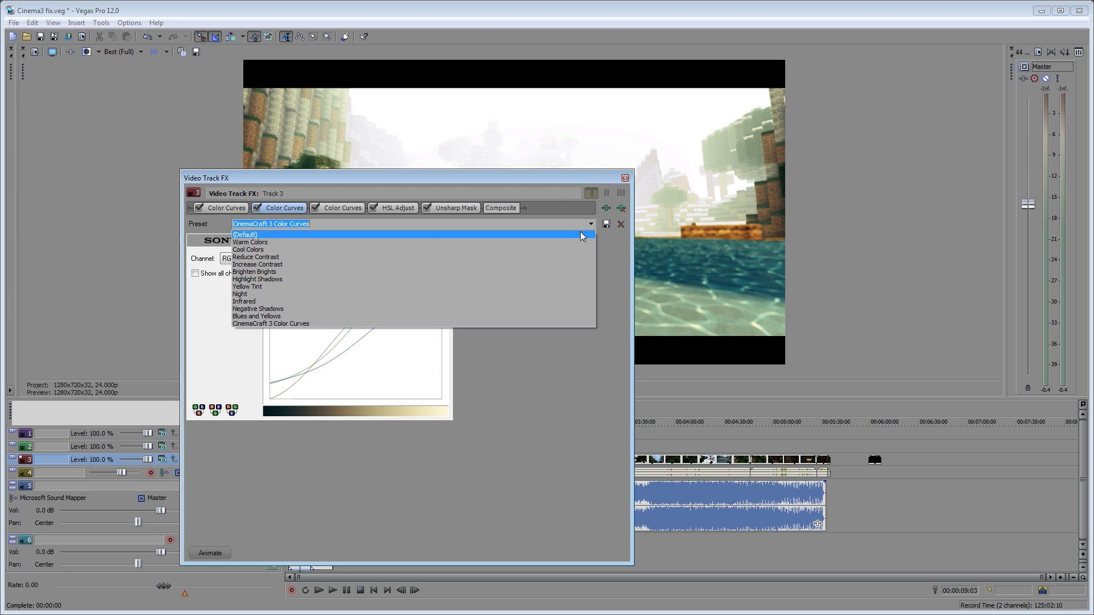
{"action": "left_click", "coordinate": [389, 322]}
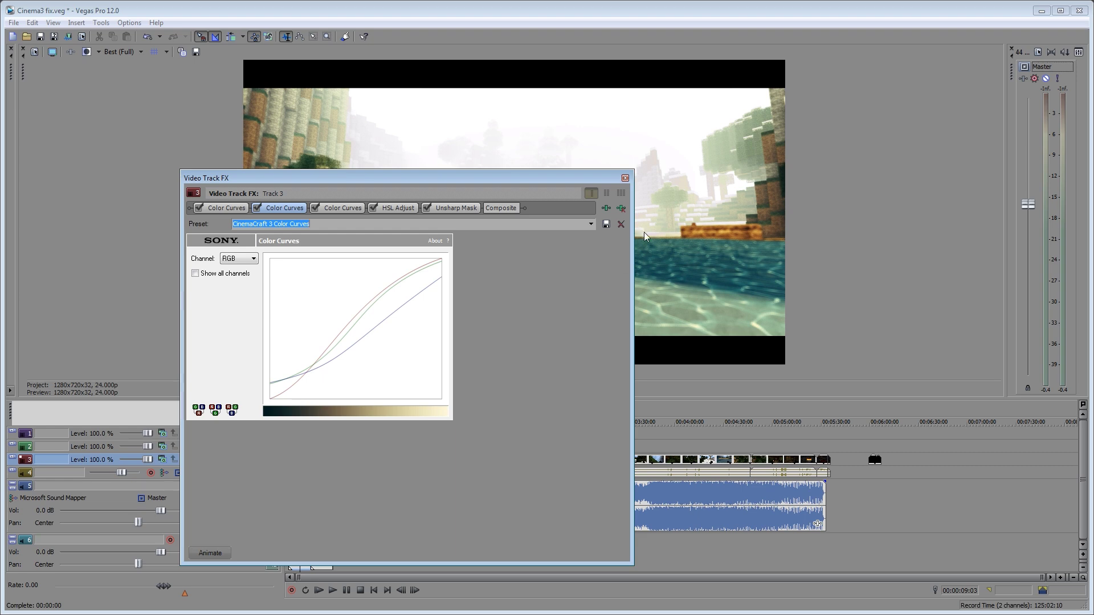
Step: Widen and reposition the window, then bring up the Plug-In Chain chooser
{"action": "left_click_drag", "start_coordinate": [633, 223], "coordinate": [660, 212]}
{"action": "left_click_drag", "start_coordinate": [632, 177], "coordinate": [693, 166]}
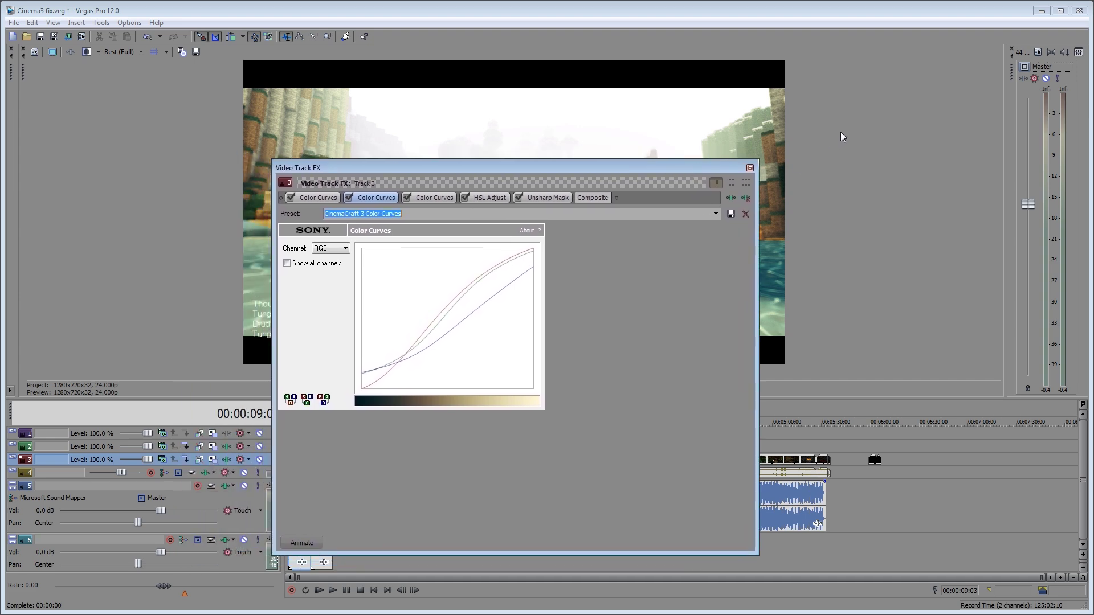
{"action": "left_click_drag", "start_coordinate": [687, 166], "coordinate": [685, 168]}
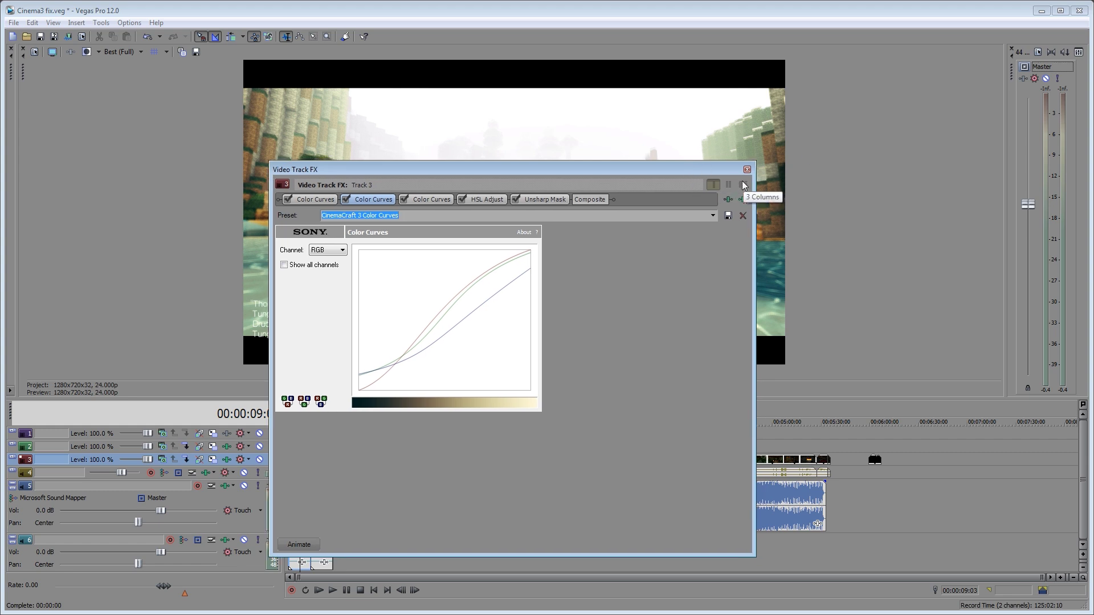
{"action": "mouse_move", "coordinate": [752, 181]}
{"action": "left_mouse_down"}
{"action": "mouse_move", "coordinate": [847, 182]}
{"action": "mouse_move", "coordinate": [746, 185]}
{"action": "mouse_move", "coordinate": [824, 193]}
{"action": "mouse_move", "coordinate": [773, 188]}
{"action": "left_mouse_up"}
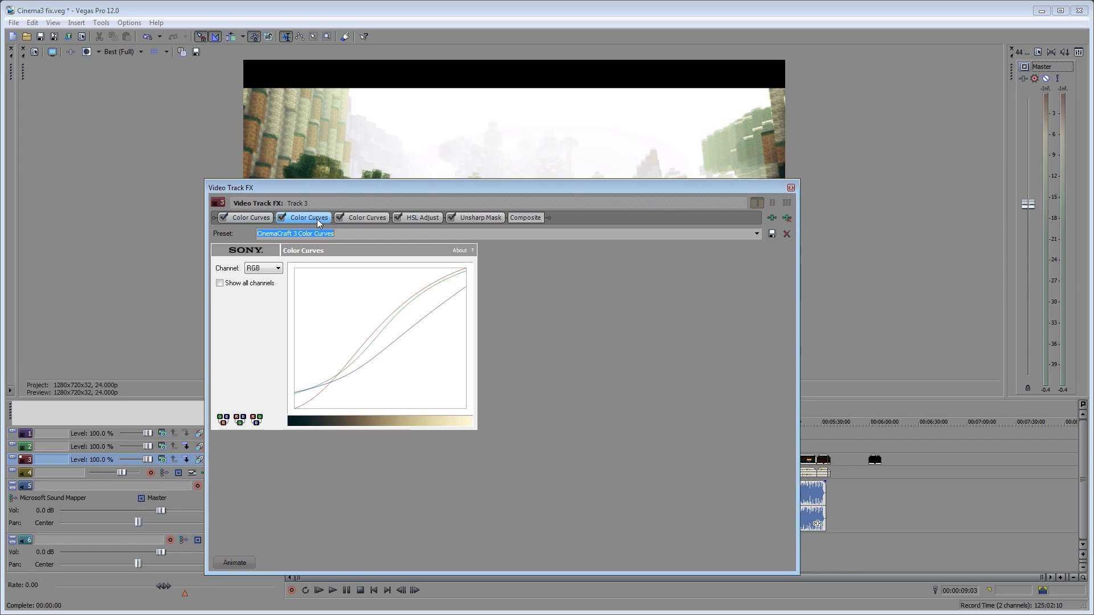
{"action": "left_click", "coordinate": [771, 217]}
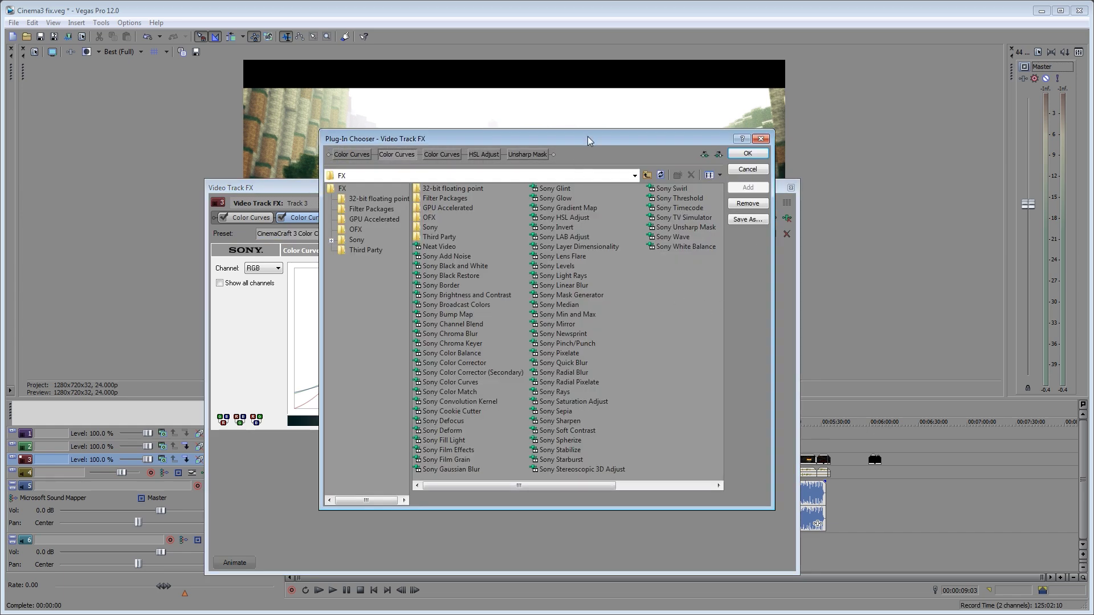
Step: Enlarge the Plug-In Chooser and browse the video effects, selecting Sony Black Restore
{"action": "left_click_drag", "start_coordinate": [588, 140], "coordinate": [556, 205]}
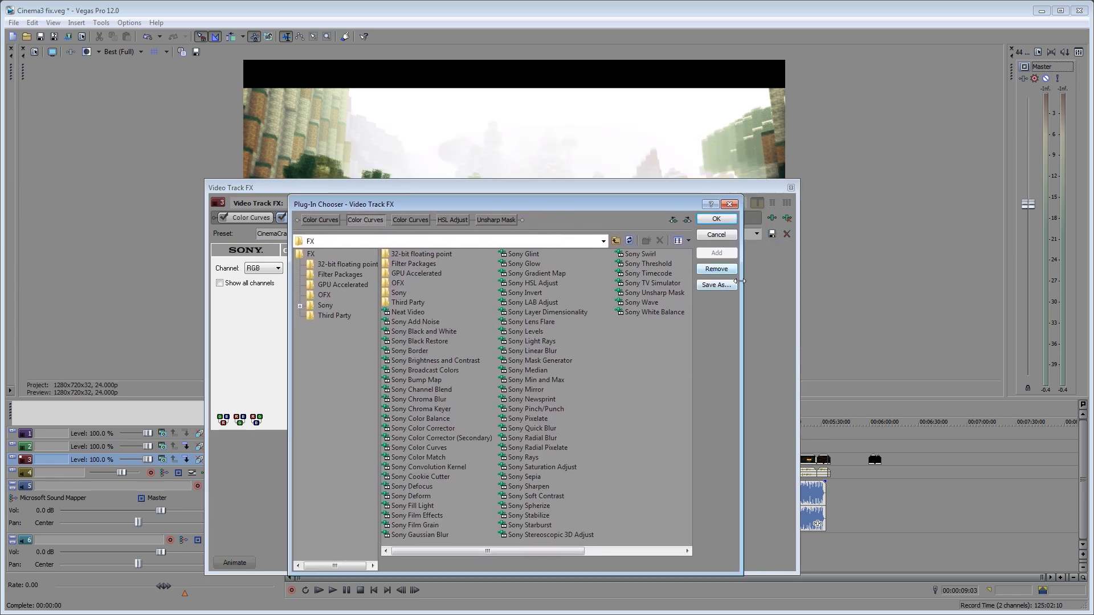
{"action": "left_click_drag", "start_coordinate": [738, 281], "coordinate": [827, 281]}
{"action": "left_click_drag", "start_coordinate": [736, 206], "coordinate": [682, 204]}
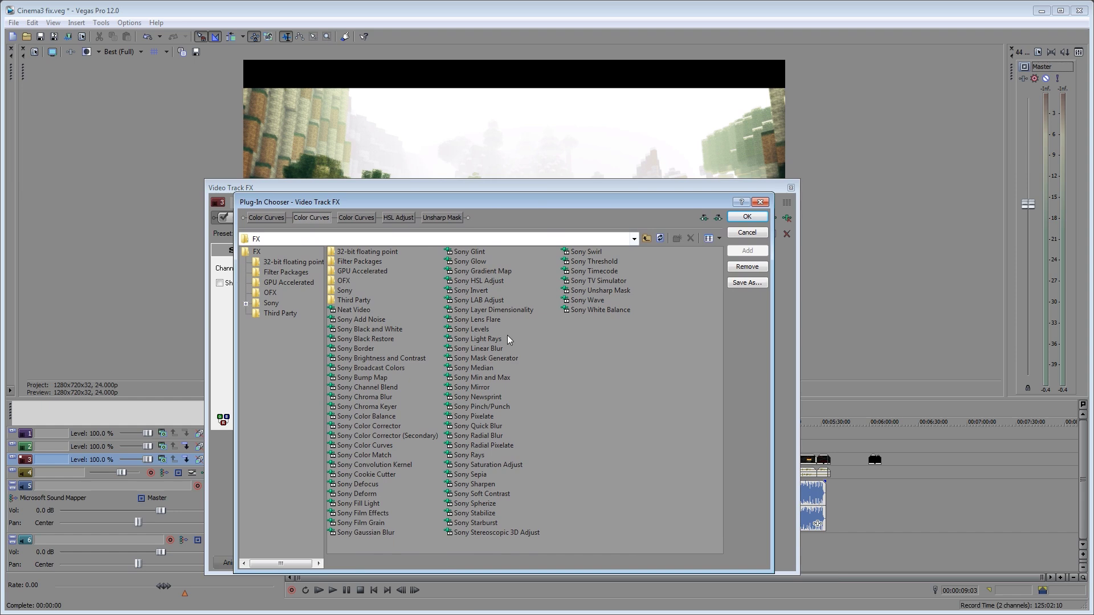
{"action": "left_click", "coordinate": [473, 367]}
{"action": "left_click", "coordinate": [598, 281]}
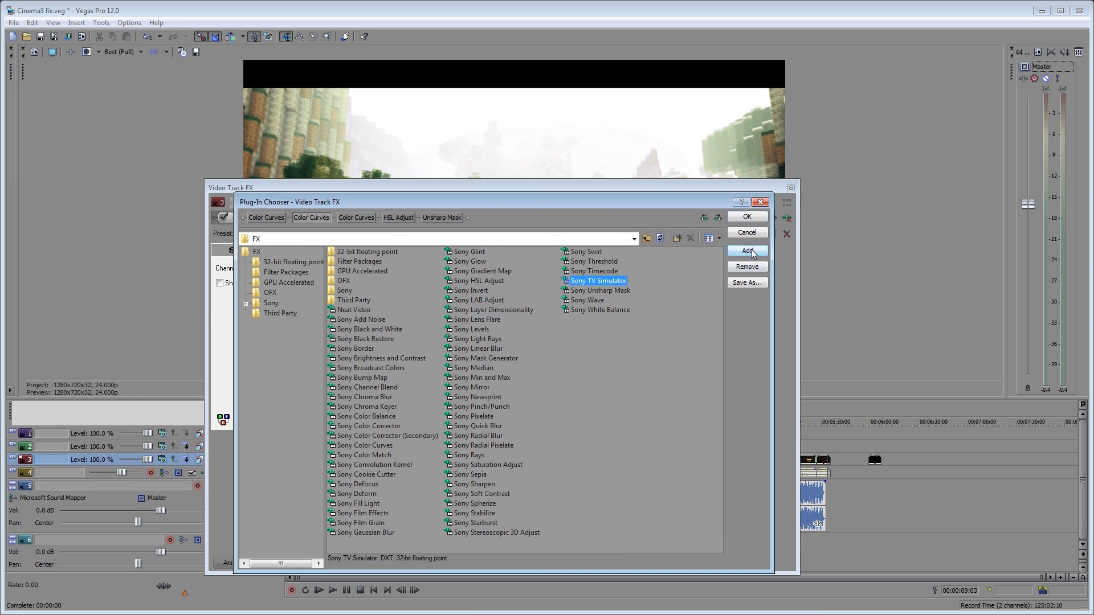
{"action": "left_click", "coordinate": [378, 340]}
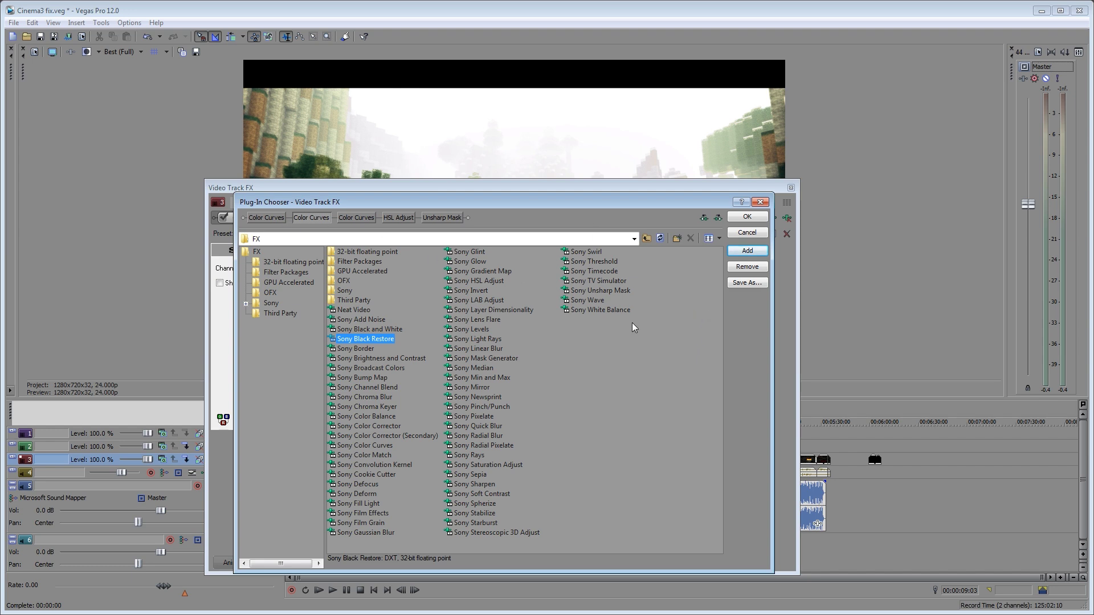
Step: Save the chain as package 'CinemaCraft 3 Color Grade v1', then begin removing Track 3's effects
{"action": "left_click", "coordinate": [746, 283]}
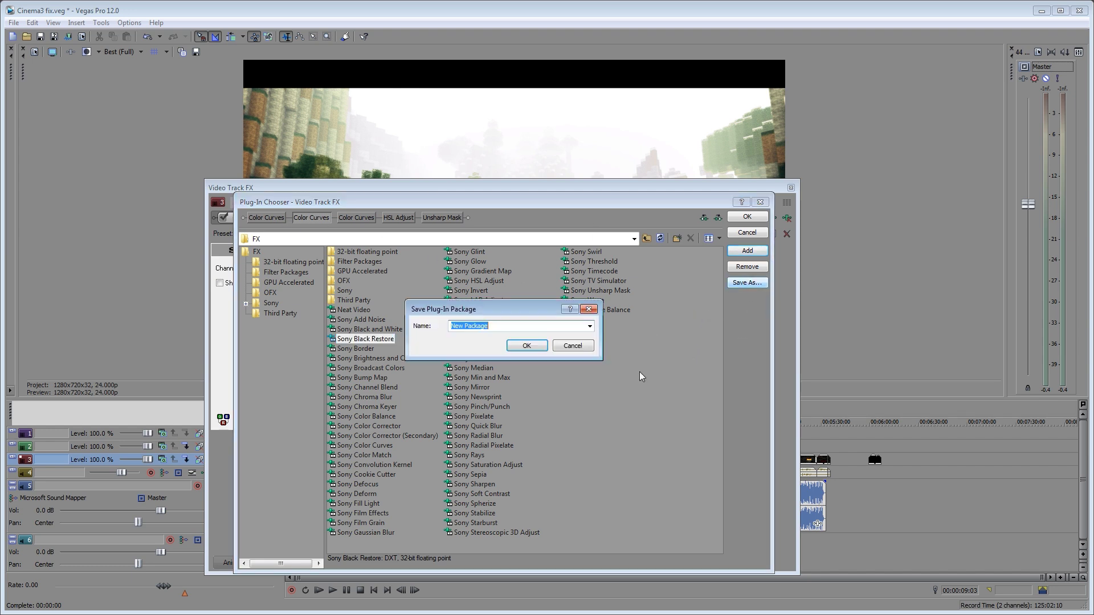
{"action": "key", "text": "BackSpace"}
{"action": "type", "text": "CinemaCraft 3 Color Grade v1"}
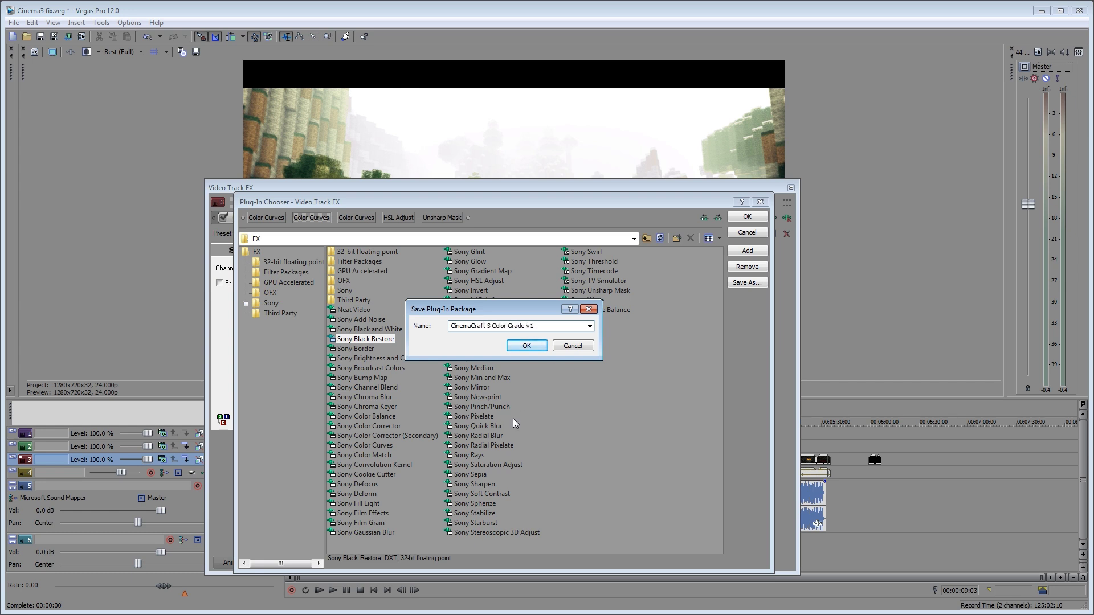
{"action": "left_click", "coordinate": [527, 346]}
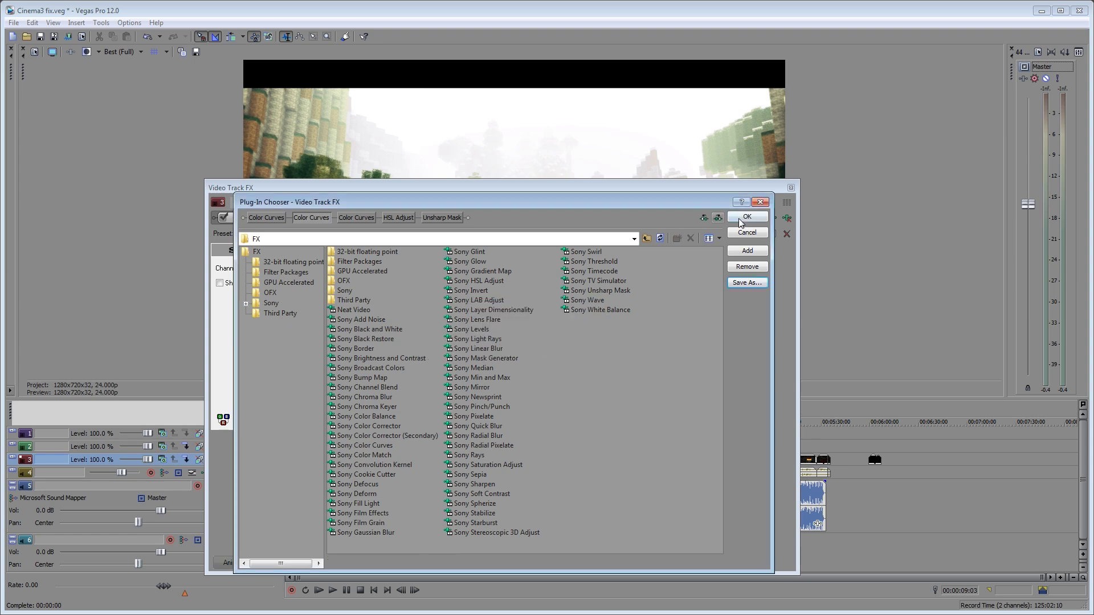
{"action": "left_click", "coordinate": [755, 217]}
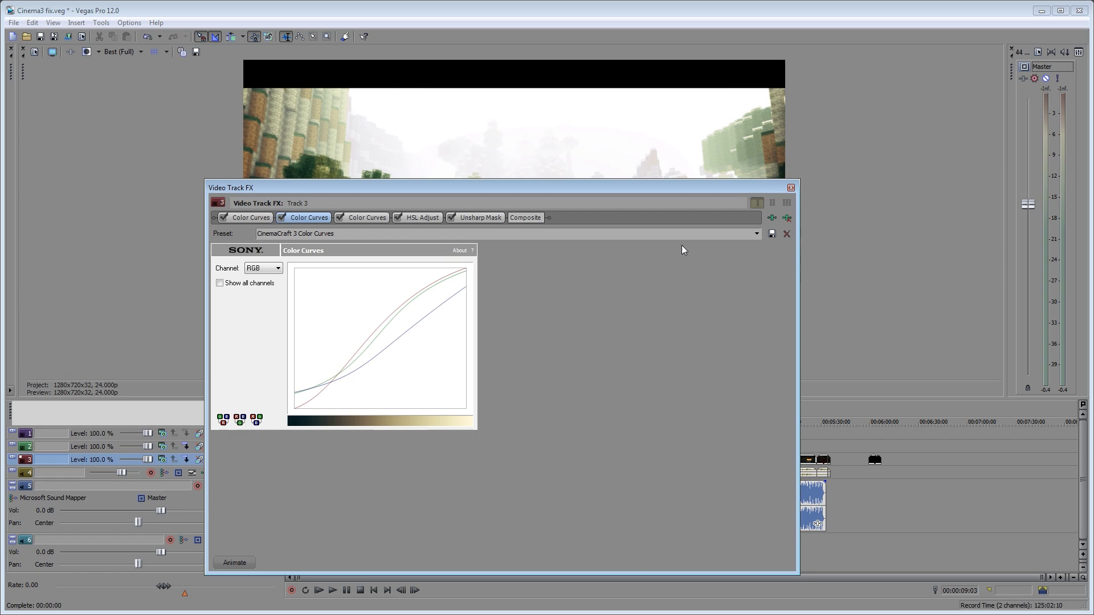
{"action": "left_click", "coordinate": [786, 217]}
{"action": "left_click", "coordinate": [786, 218]}
{"action": "left_click", "coordinate": [786, 218]}
Step: Close the Track FX window, preview later footage, and expand Track 3 to full height
{"action": "left_click", "coordinate": [790, 188]}
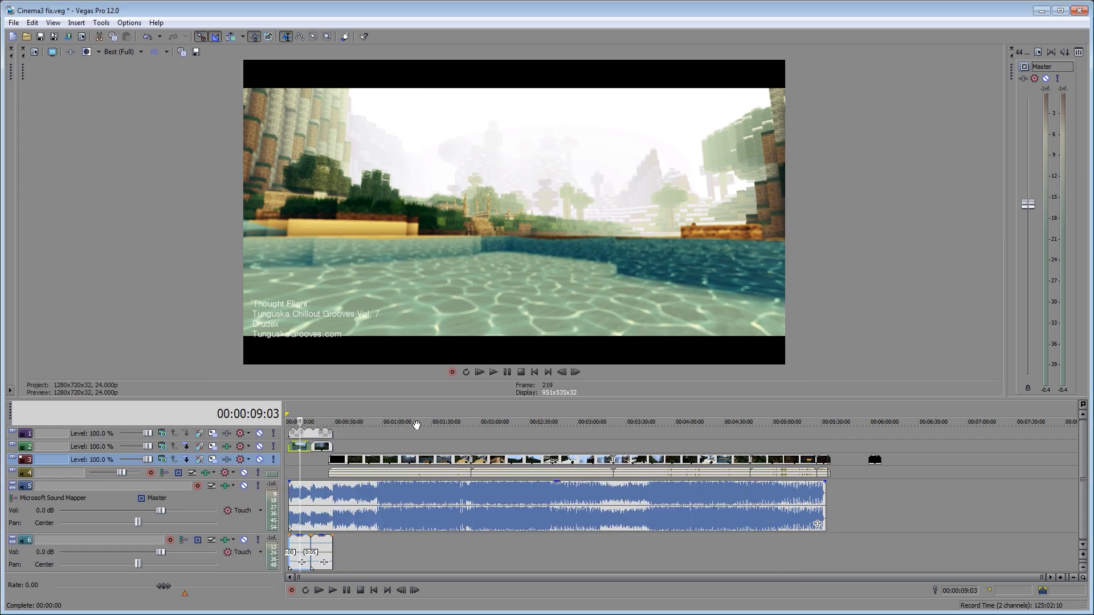
{"action": "left_click", "coordinate": [300, 448]}
{"action": "left_click", "coordinate": [361, 423]}
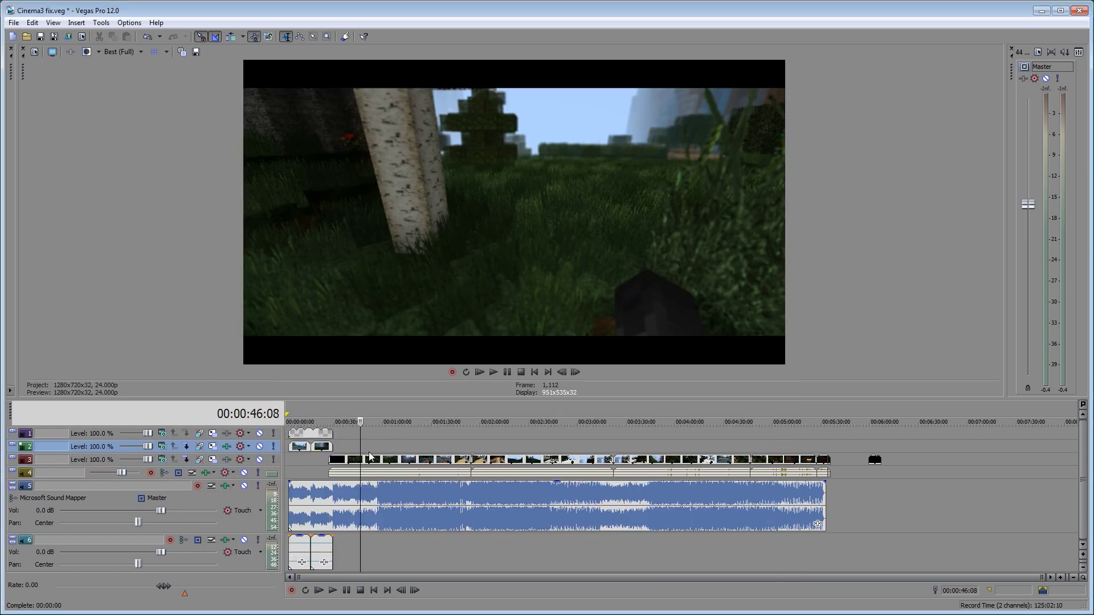
{"action": "left_click", "coordinate": [395, 423]}
{"action": "left_click", "coordinate": [517, 423]}
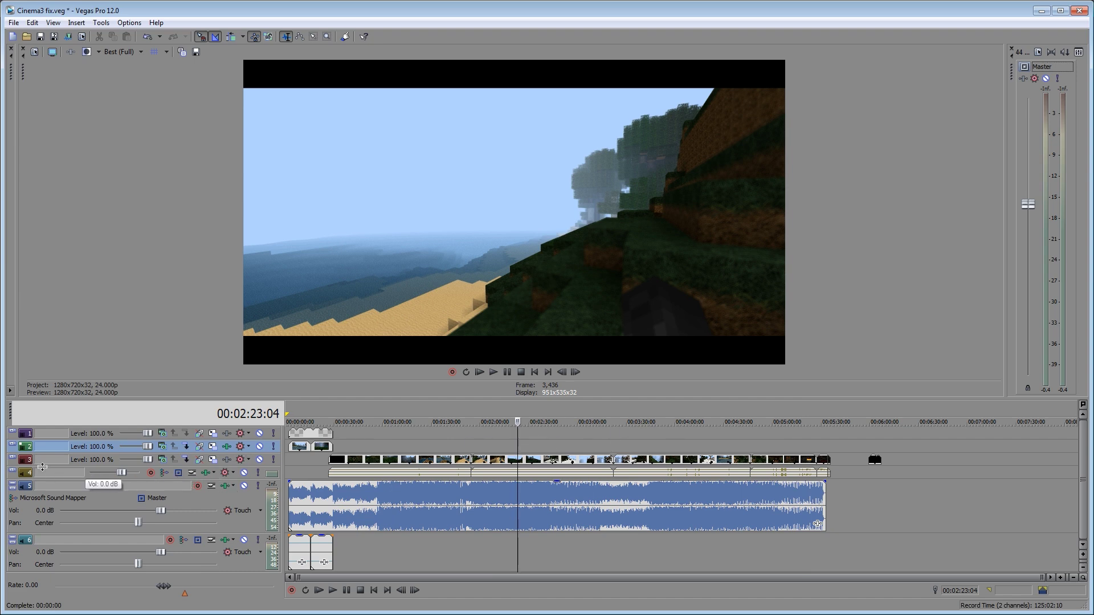
{"action": "left_click", "coordinate": [13, 459]}
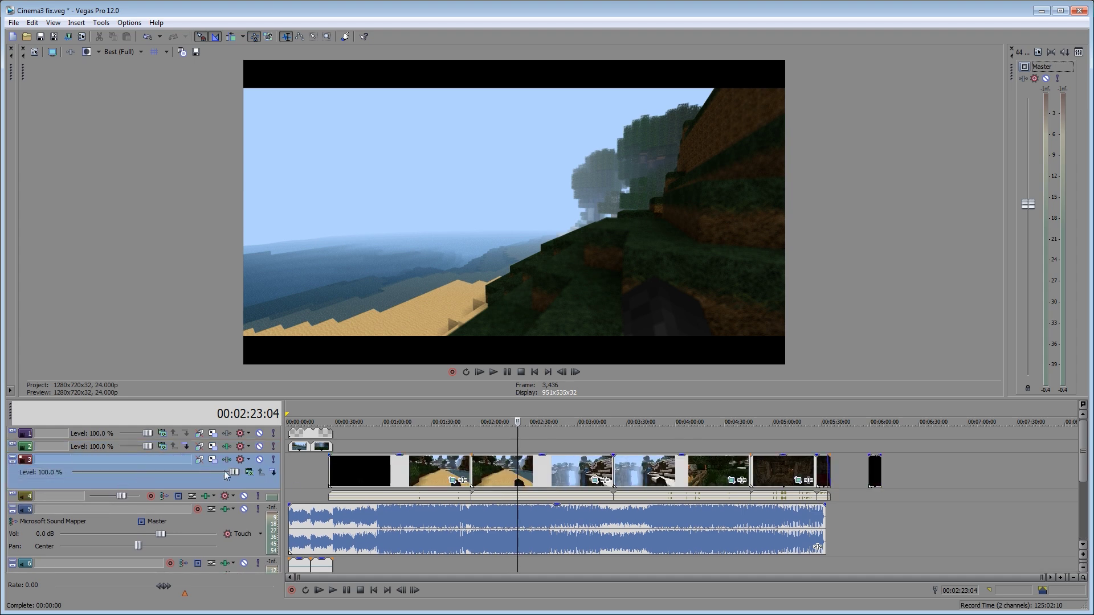
{"action": "left_click", "coordinate": [227, 460]}
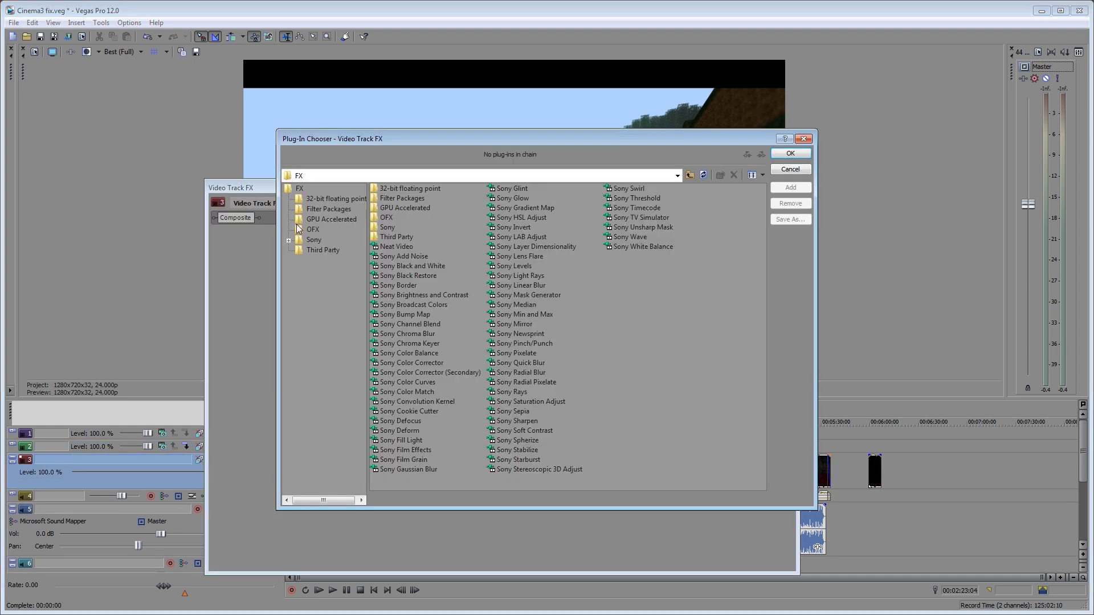
Step: Apply the CinemaCraft 3 Color Grade v1 filter package to Track 3
{"action": "left_click", "coordinate": [330, 208]}
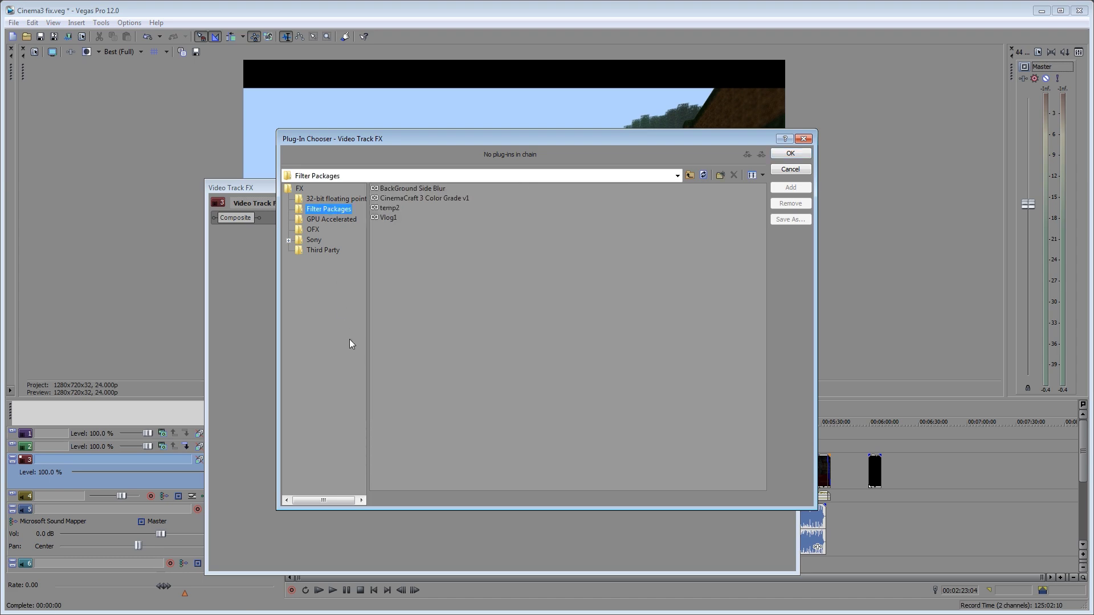
{"action": "left_click", "coordinate": [392, 198]}
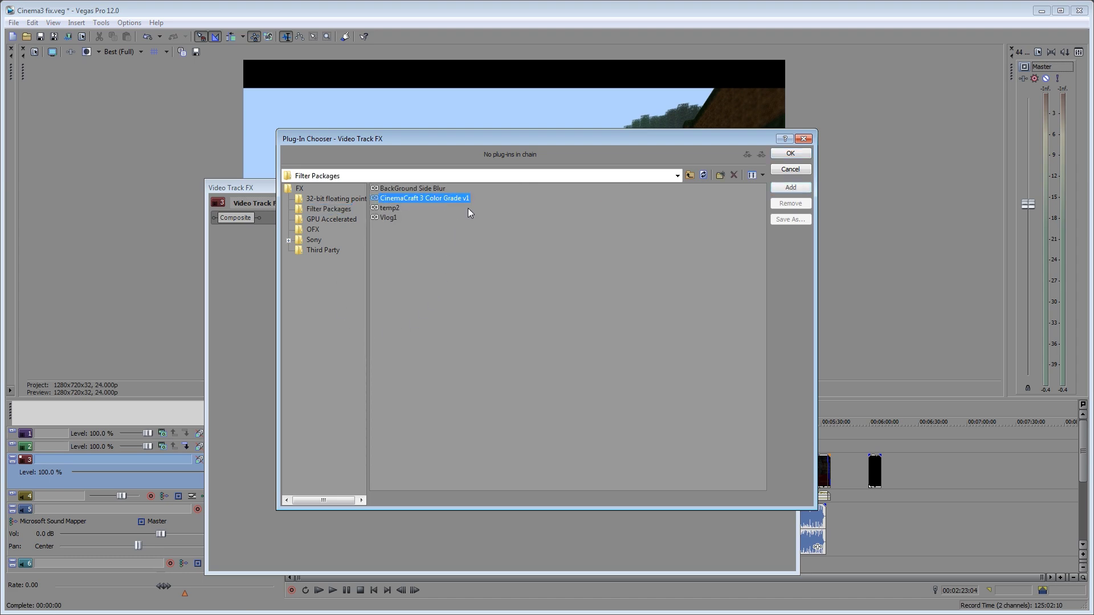
{"action": "left_click", "coordinate": [790, 153]}
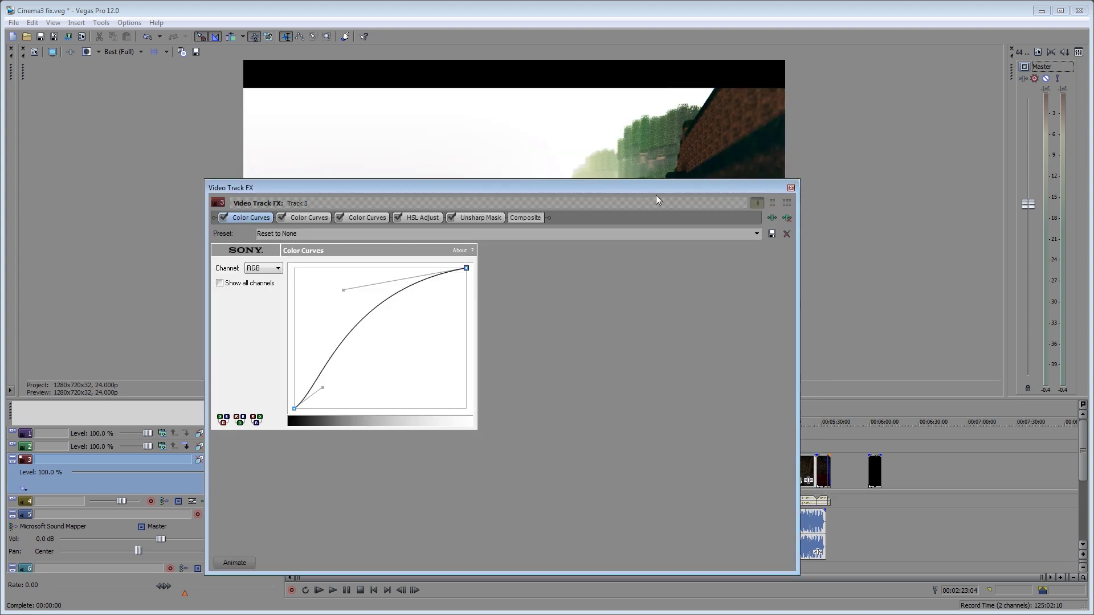
{"action": "left_click_drag", "start_coordinate": [717, 194], "coordinate": [703, 212]}
Step: Inspect the Unsharp Mask, HSL Adjust and three Color Curves settings and presets, then close
{"action": "left_click", "coordinate": [488, 235]}
{"action": "left_click", "coordinate": [426, 236]}
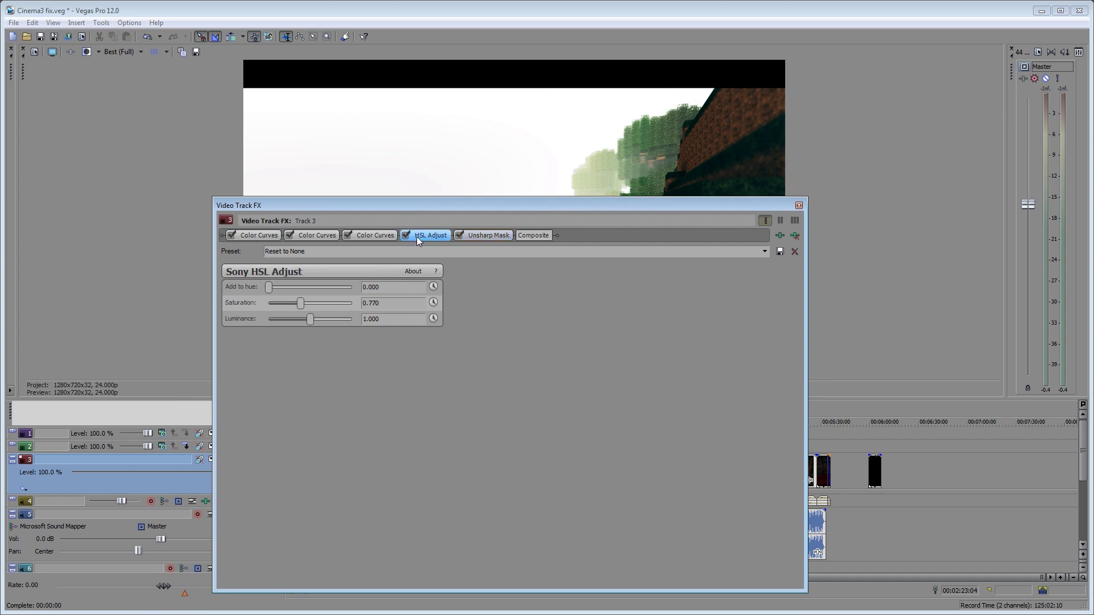
{"action": "left_click", "coordinate": [375, 235]}
{"action": "left_click", "coordinate": [325, 237]}
{"action": "left_click", "coordinate": [258, 234]}
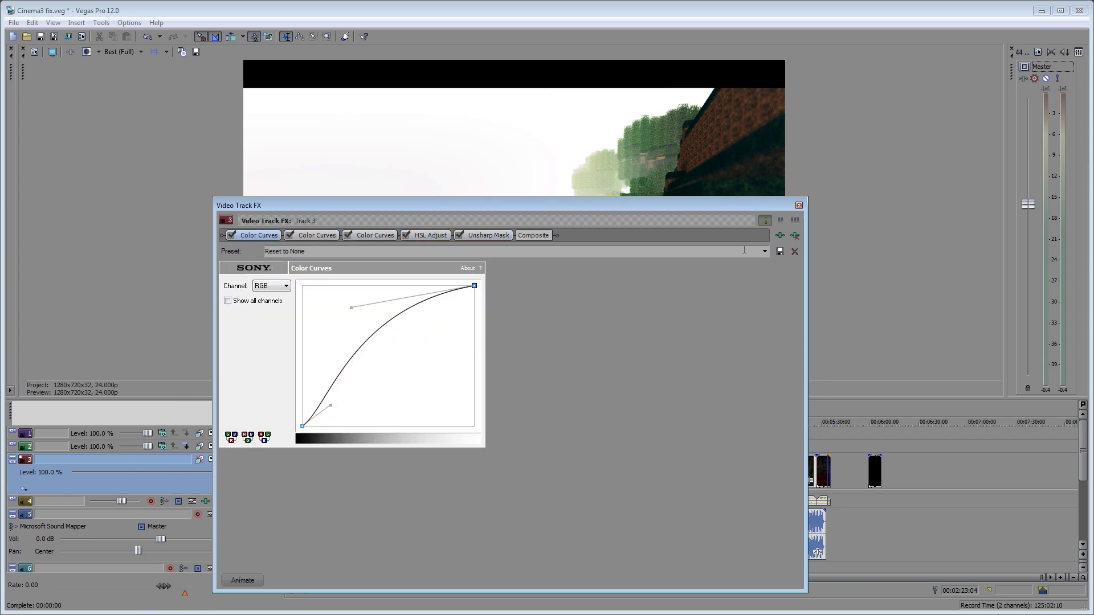
{"action": "left_click", "coordinate": [318, 236]}
{"action": "left_click", "coordinate": [765, 251]}
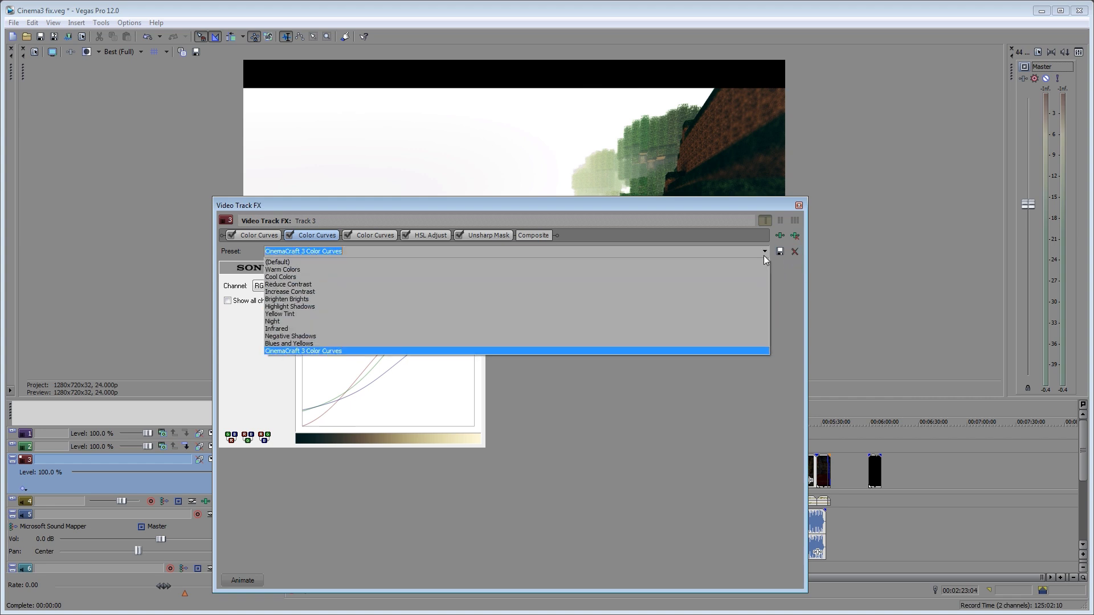
{"action": "left_click", "coordinate": [764, 251]}
{"action": "left_click", "coordinate": [798, 205]}
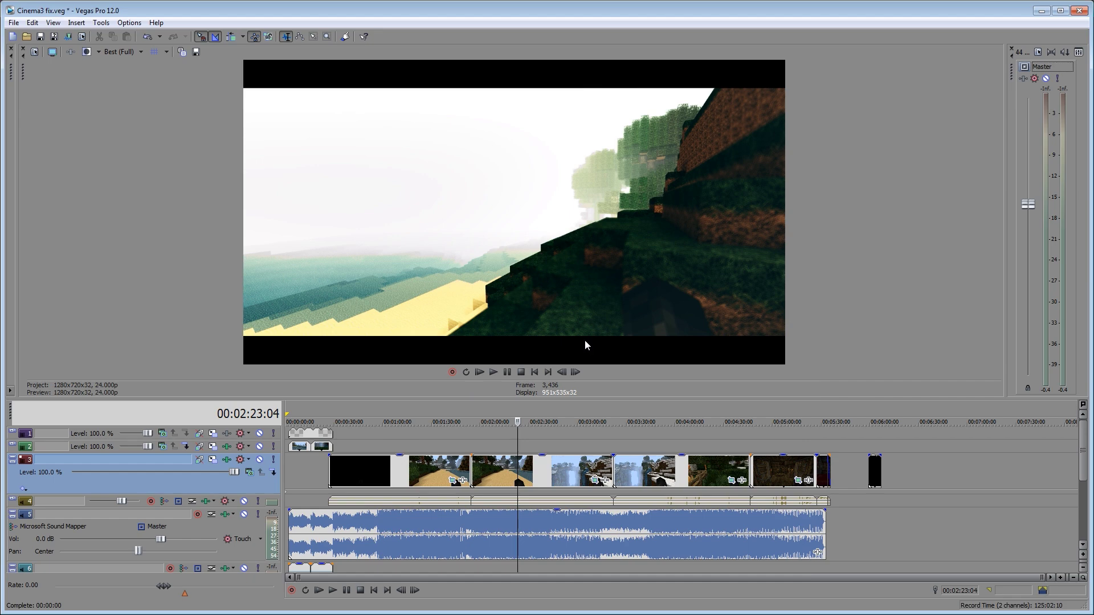
Step: Reopen Track 3's effects chain and remove every plug-in from it
{"action": "left_click", "coordinate": [226, 459]}
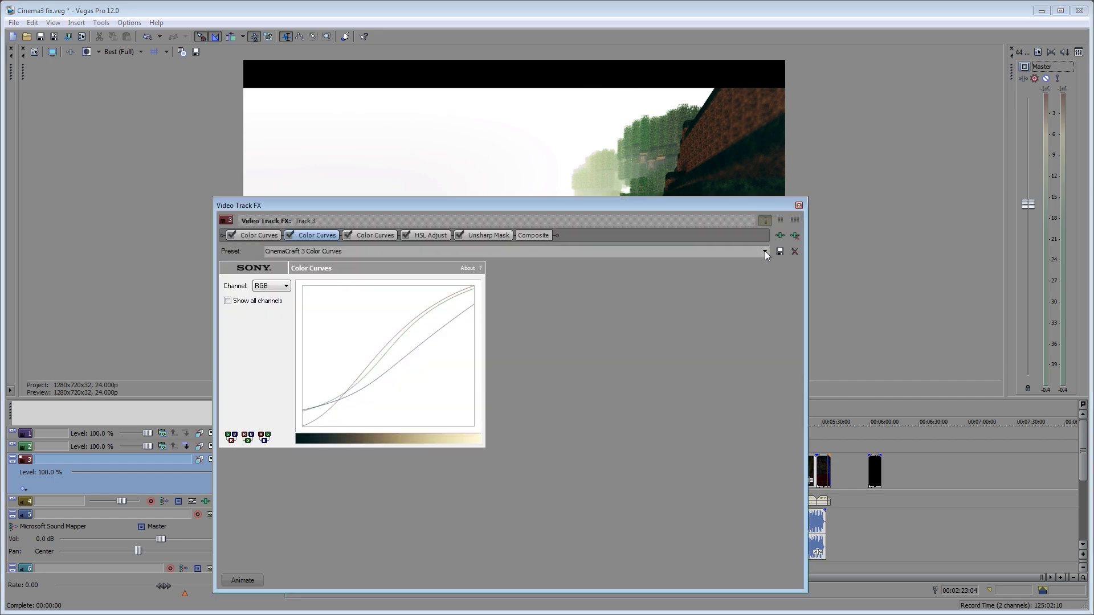
{"action": "left_click", "coordinate": [794, 235]}
{"action": "left_click", "coordinate": [795, 236]}
{"action": "left_click", "coordinate": [795, 235]}
{"action": "left_click", "coordinate": [798, 205]}
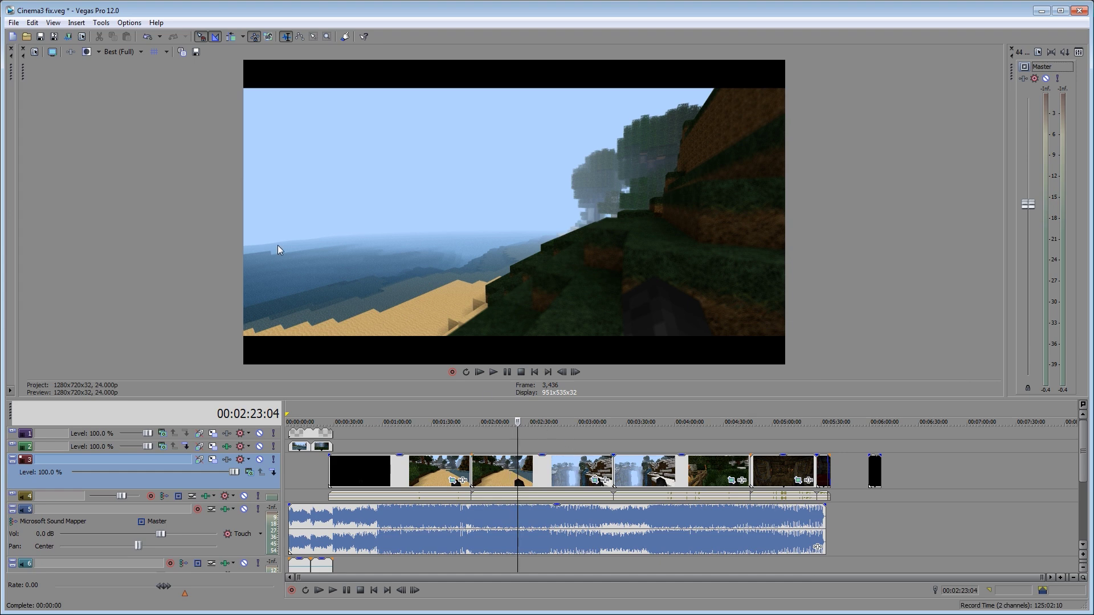
Step: Add the CinemaCraft 3 Color Grade v1 package to the Video Output FX
{"action": "left_click", "coordinate": [70, 55]}
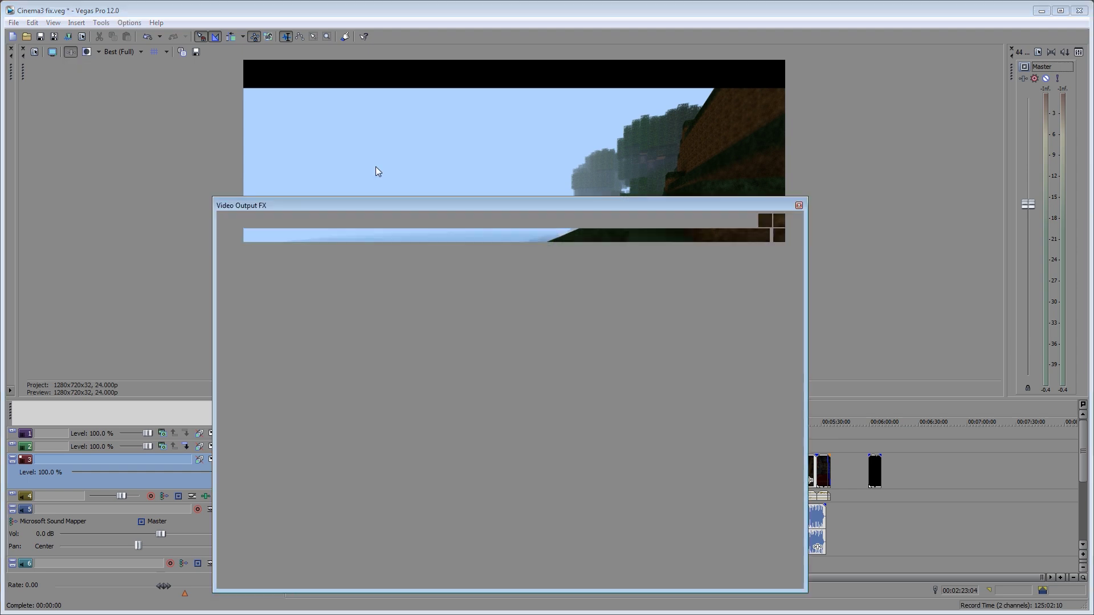
{"action": "left_click_drag", "start_coordinate": [411, 139], "coordinate": [364, 211]}
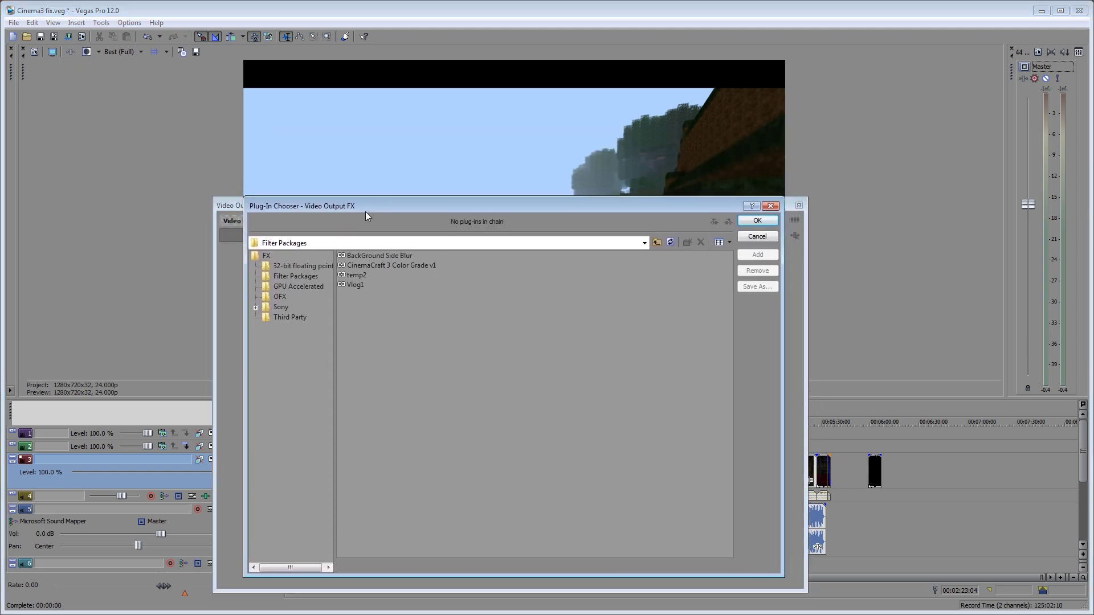
{"action": "left_click", "coordinate": [367, 266]}
{"action": "left_click", "coordinate": [757, 221]}
{"action": "left_click", "coordinate": [798, 205]}
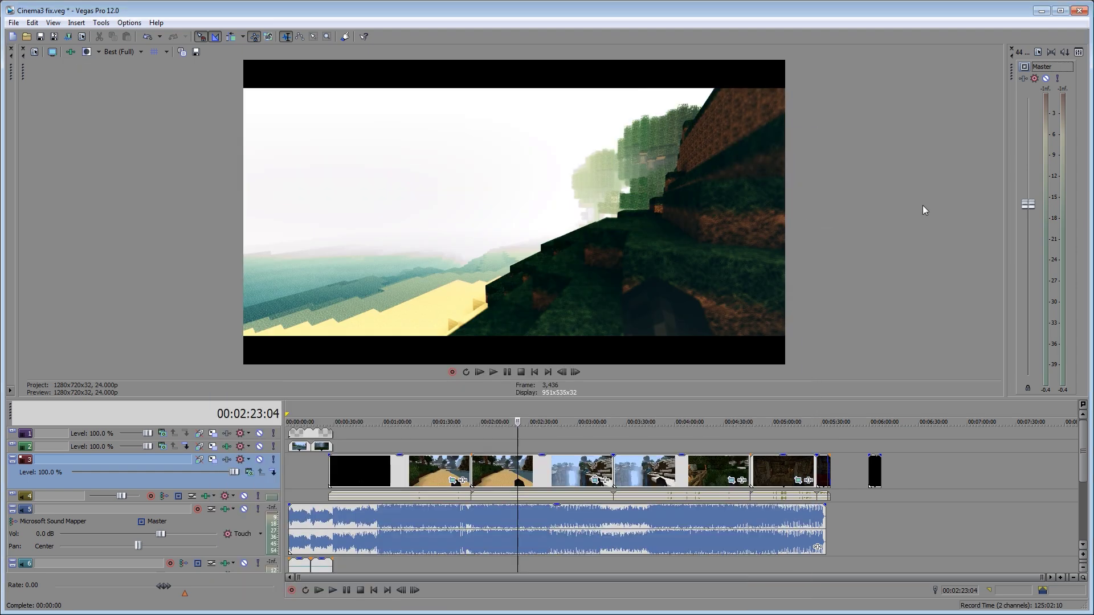
Step: Preview the title shot at 00:00:22:03, remove all output plug-ins, and check Track 2's clips
{"action": "left_click", "coordinate": [301, 446]}
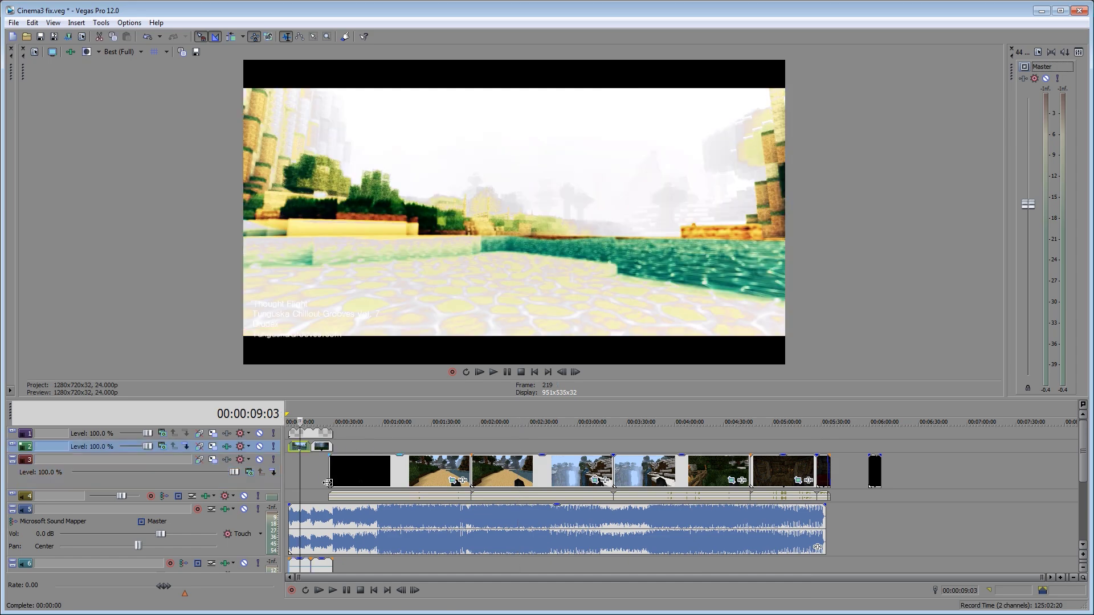
{"action": "left_click", "coordinate": [327, 483]}
{"action": "left_click", "coordinate": [70, 52]}
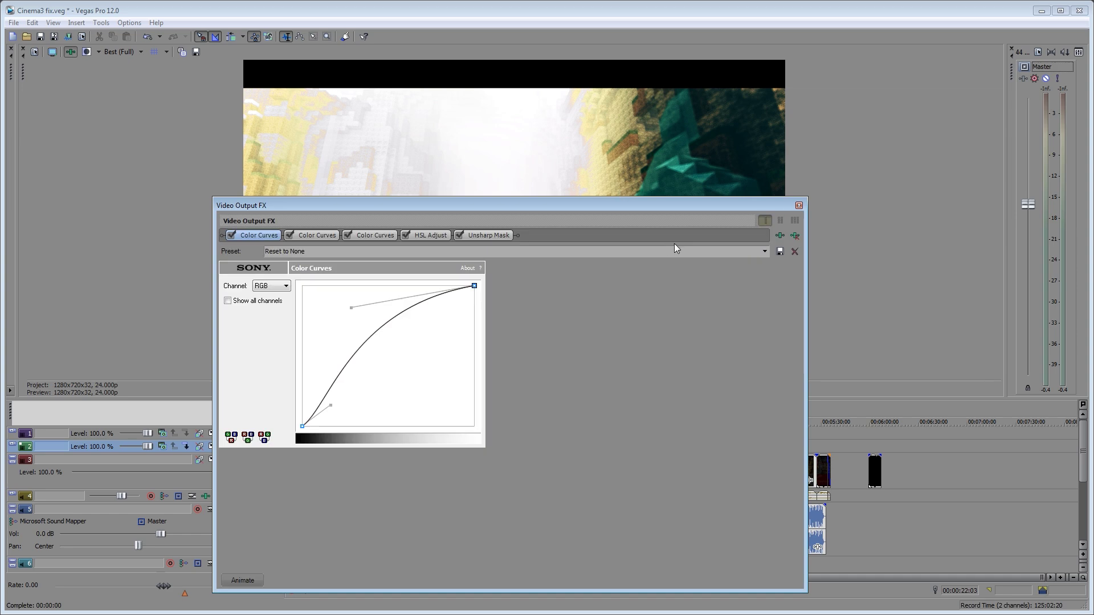
{"action": "left_click", "coordinate": [797, 236]}
{"action": "left_click", "coordinate": [796, 236]}
{"action": "left_click", "coordinate": [796, 236]}
{"action": "left_click", "coordinate": [796, 236]}
{"action": "left_click", "coordinate": [796, 235]}
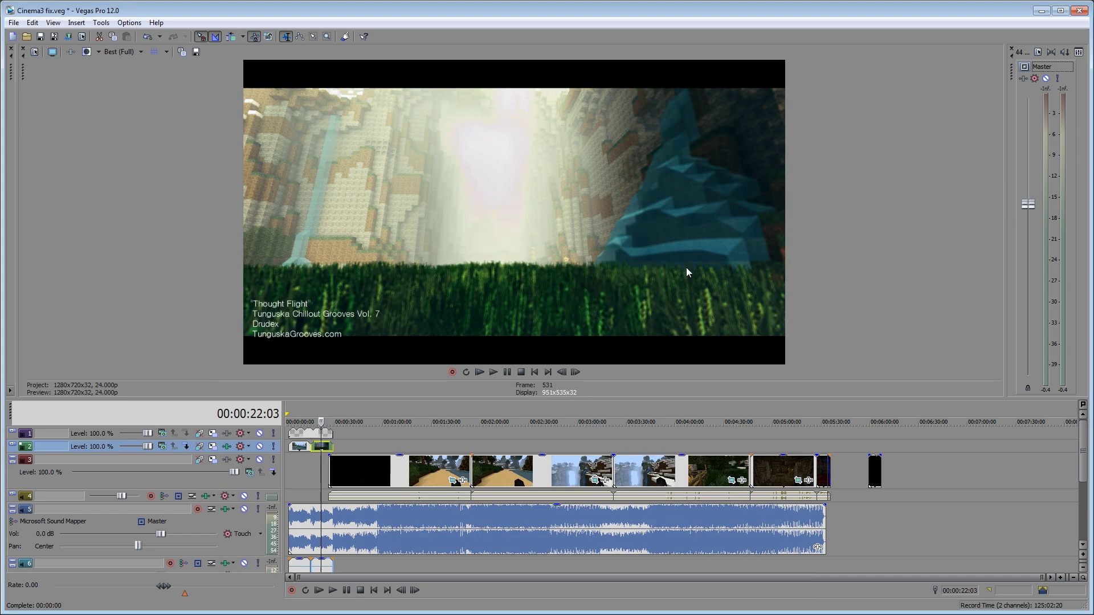
{"action": "left_click", "coordinate": [300, 447]}
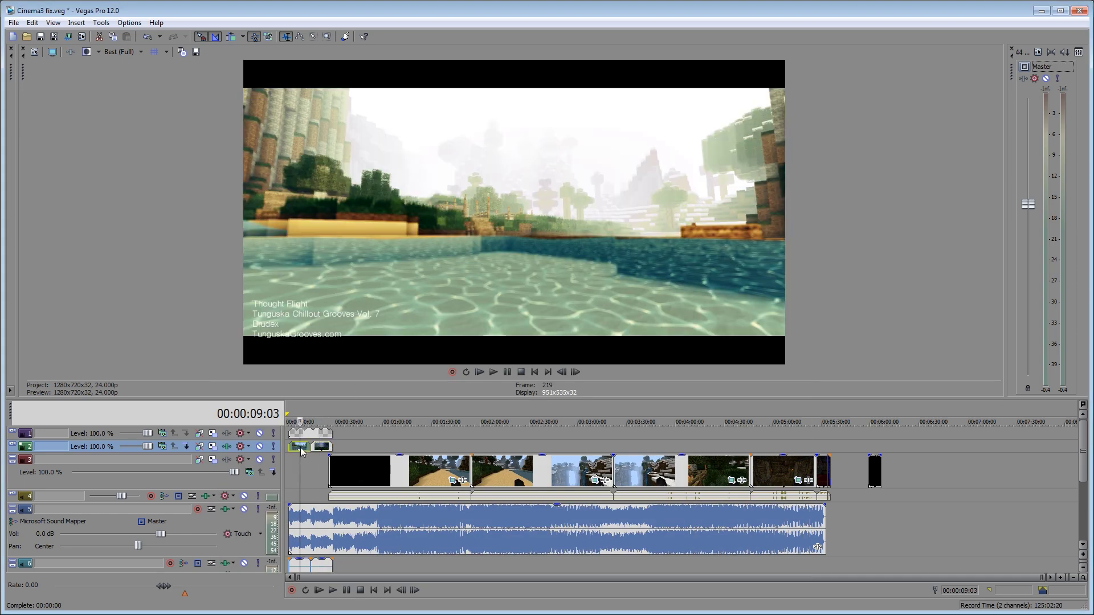
{"action": "left_click", "coordinate": [315, 447]}
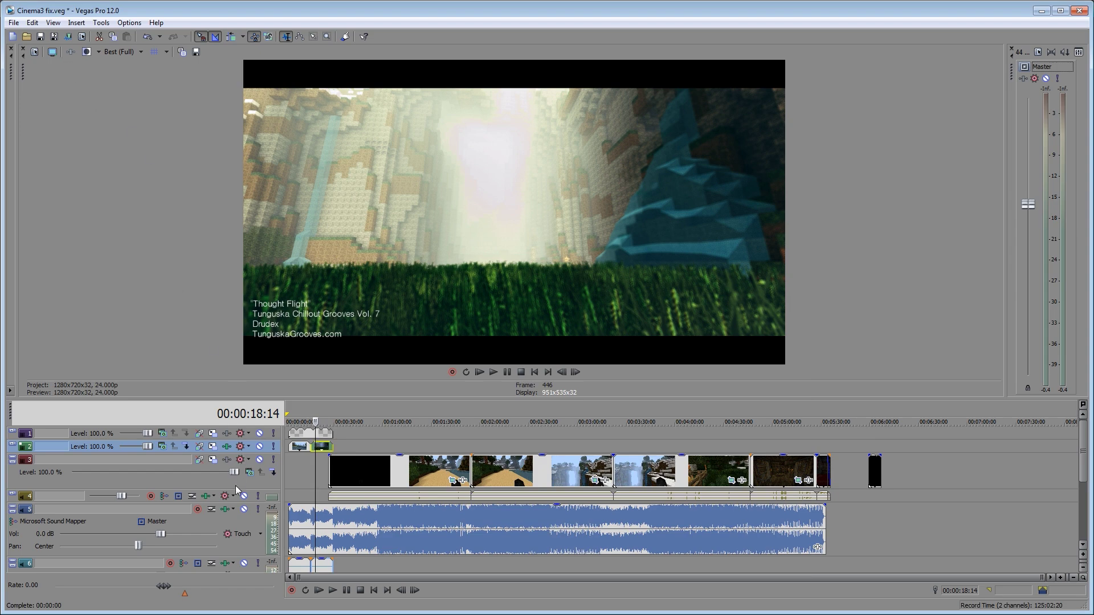
Step: Add the CinemaCraft 3 Color Grade v1 filter package to Track 3's effects chain
{"action": "left_click", "coordinate": [227, 462]}
{"action": "left_click", "coordinate": [248, 472]}
{"action": "left_click", "coordinate": [445, 199]}
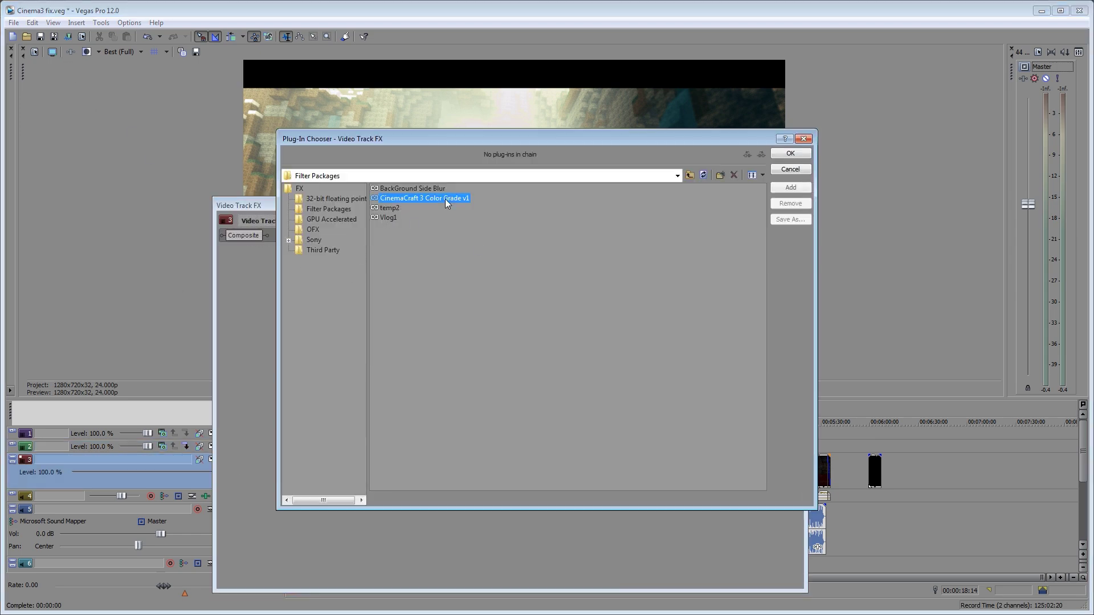
{"action": "left_click", "coordinate": [790, 188]}
{"action": "left_click", "coordinate": [790, 153]}
{"action": "left_click", "coordinate": [814, 196]}
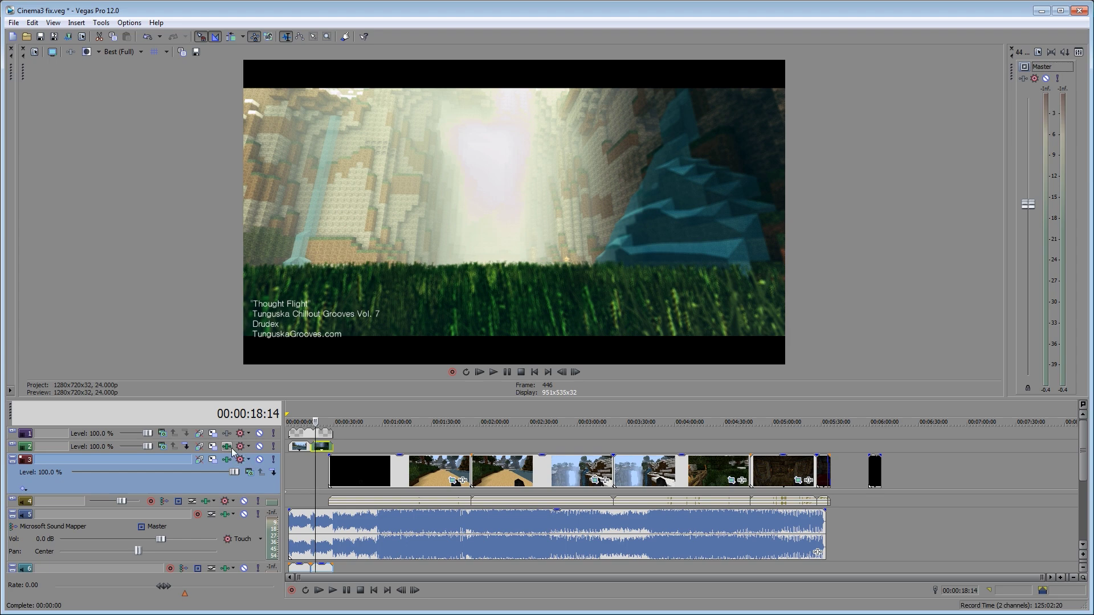
Step: Toggle HSL Adjust in Track 2's chain, then jump to Track 3's clip at 00:04:15:11
{"action": "left_click", "coordinate": [246, 445]}
{"action": "left_click", "coordinate": [406, 235]}
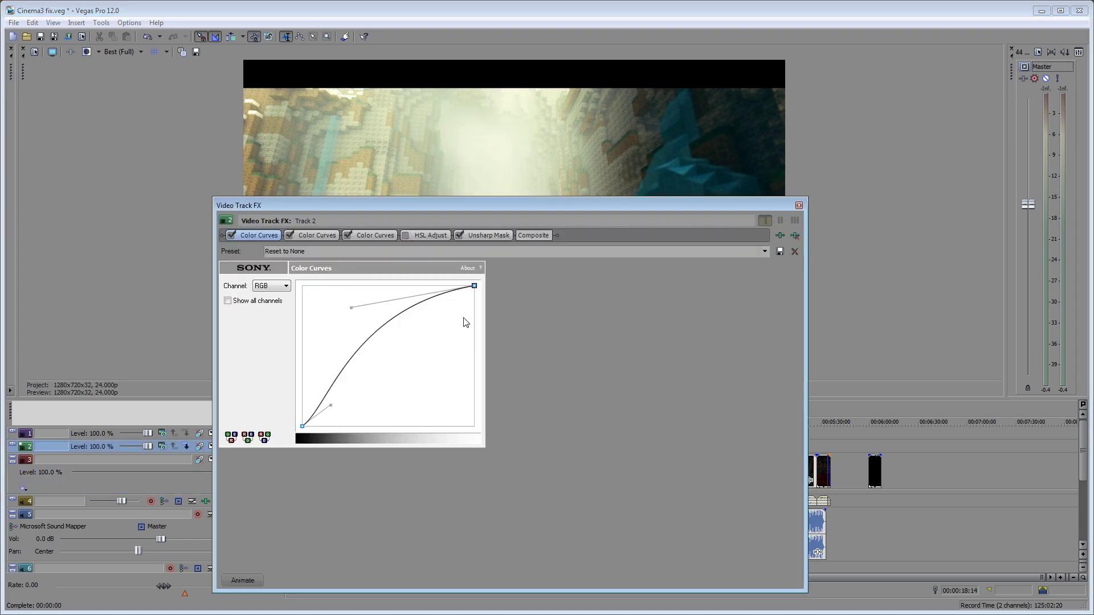
{"action": "left_click_drag", "start_coordinate": [522, 209], "coordinate": [536, 214]}
{"action": "left_click", "coordinate": [418, 240]}
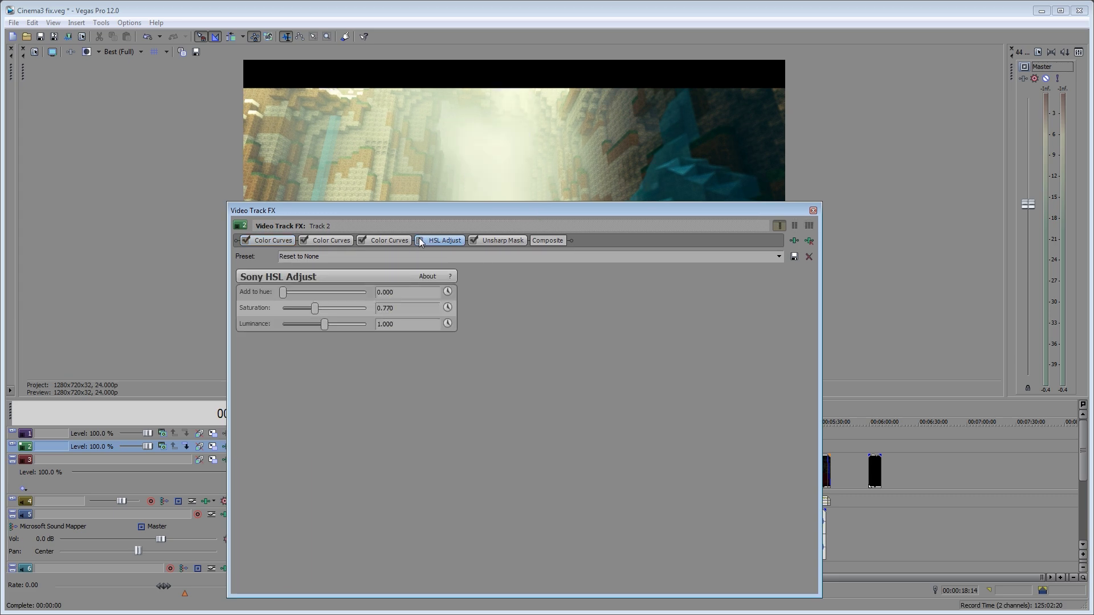
{"action": "left_click_drag", "start_coordinate": [445, 214], "coordinate": [429, 279]}
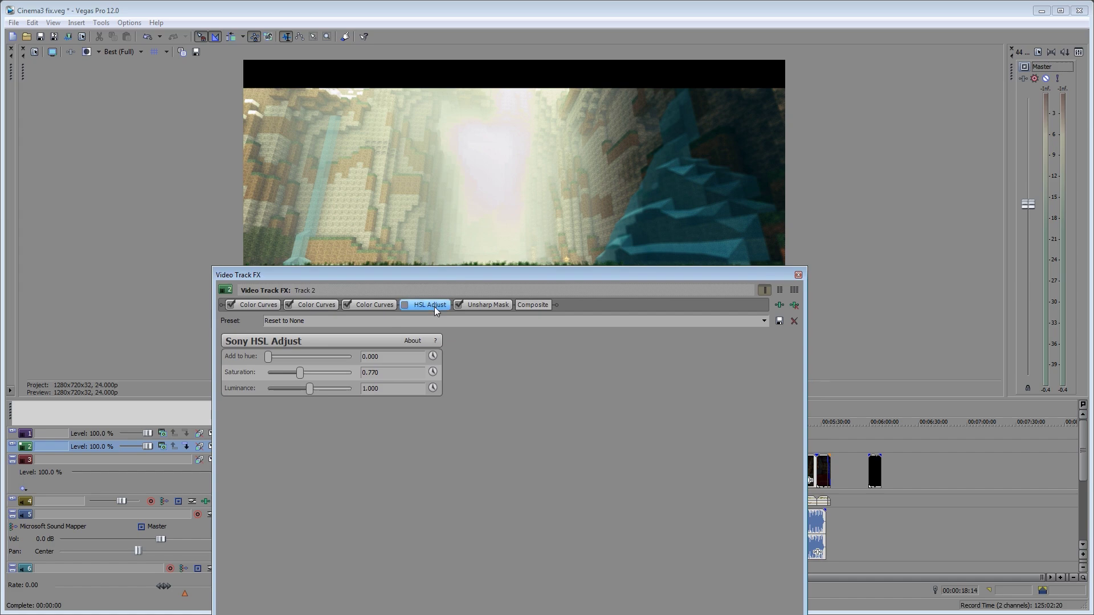
{"action": "left_click", "coordinate": [798, 274]}
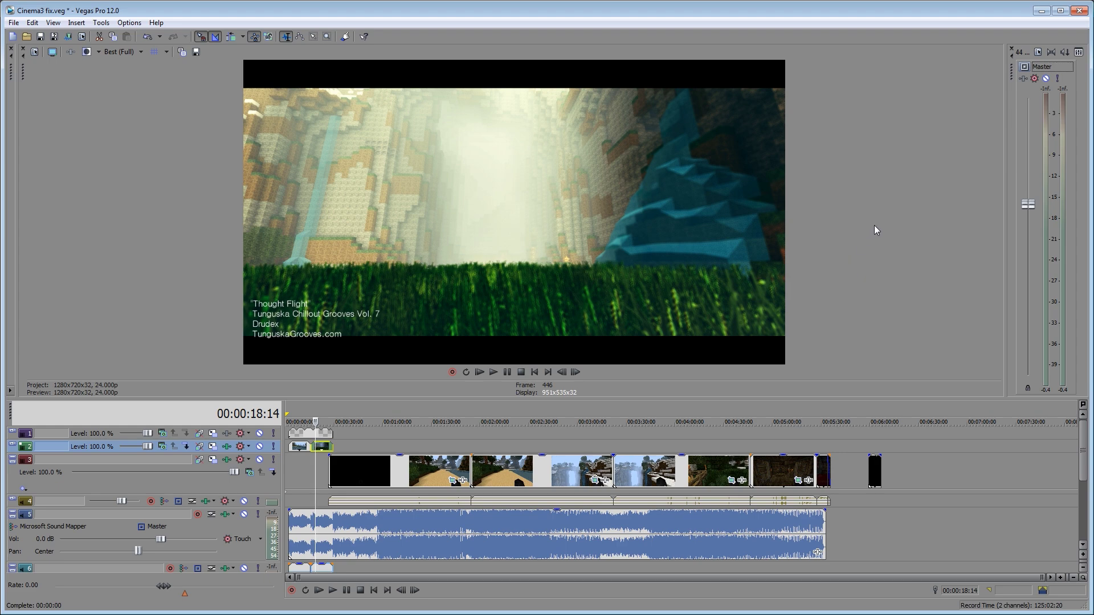
{"action": "left_click", "coordinate": [515, 472]}
{"action": "left_click", "coordinate": [699, 471]}
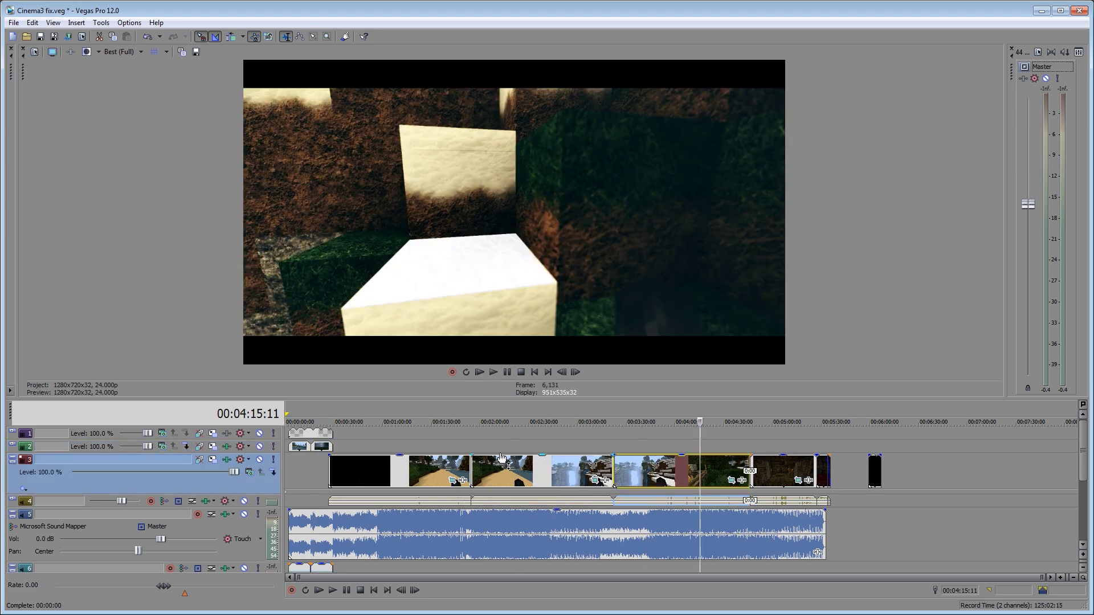